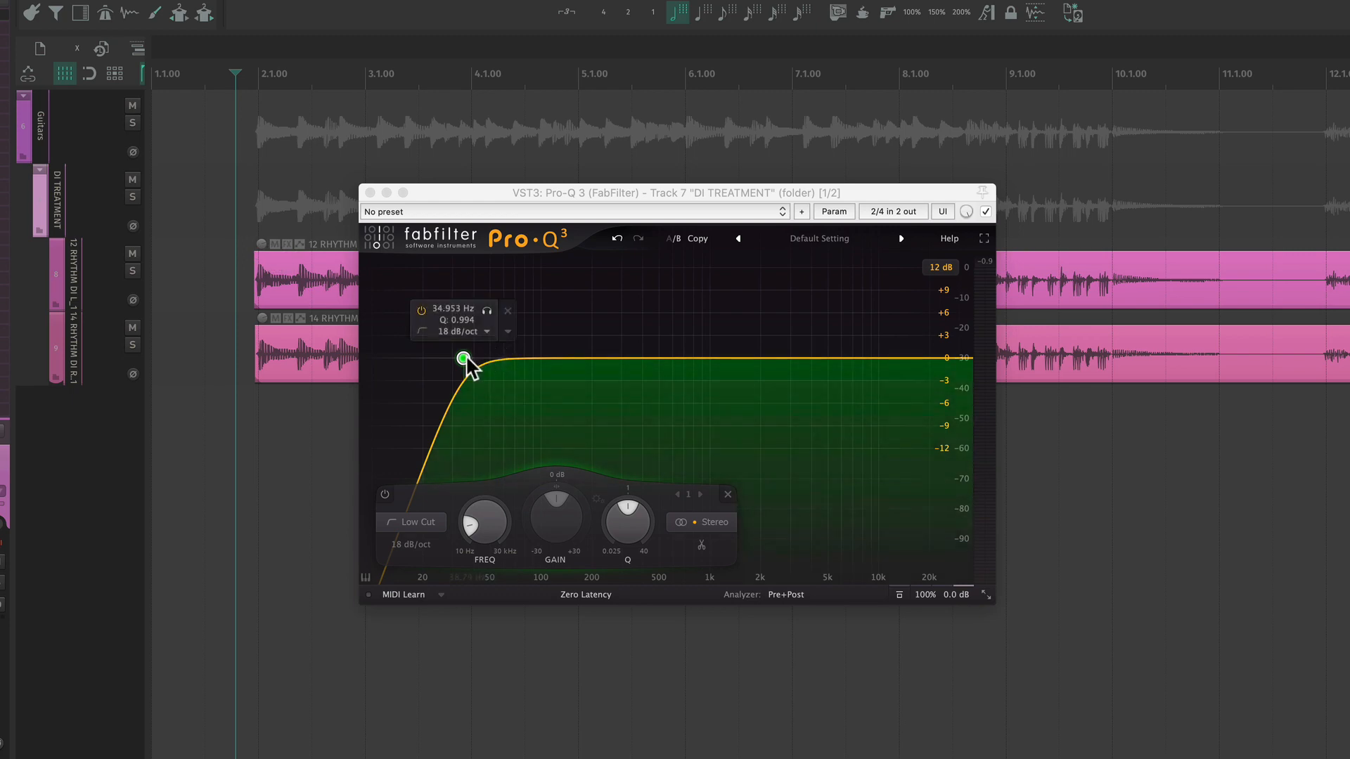
- During playback, set the low cut to about 31.6 Hz at 24 dB/oct and add a bell cut of about 2.67 dB at 205 Hz
drag(464, 359, 415, 360)
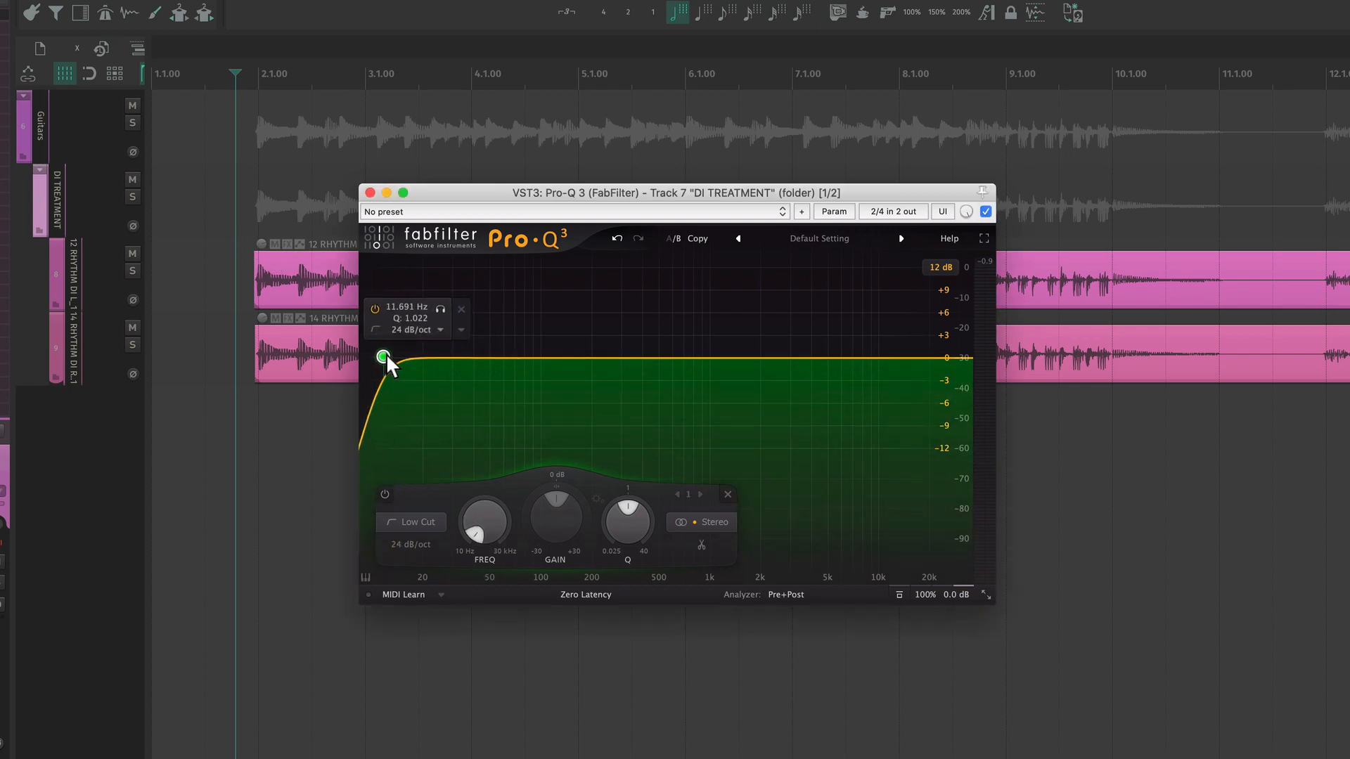
key(space)
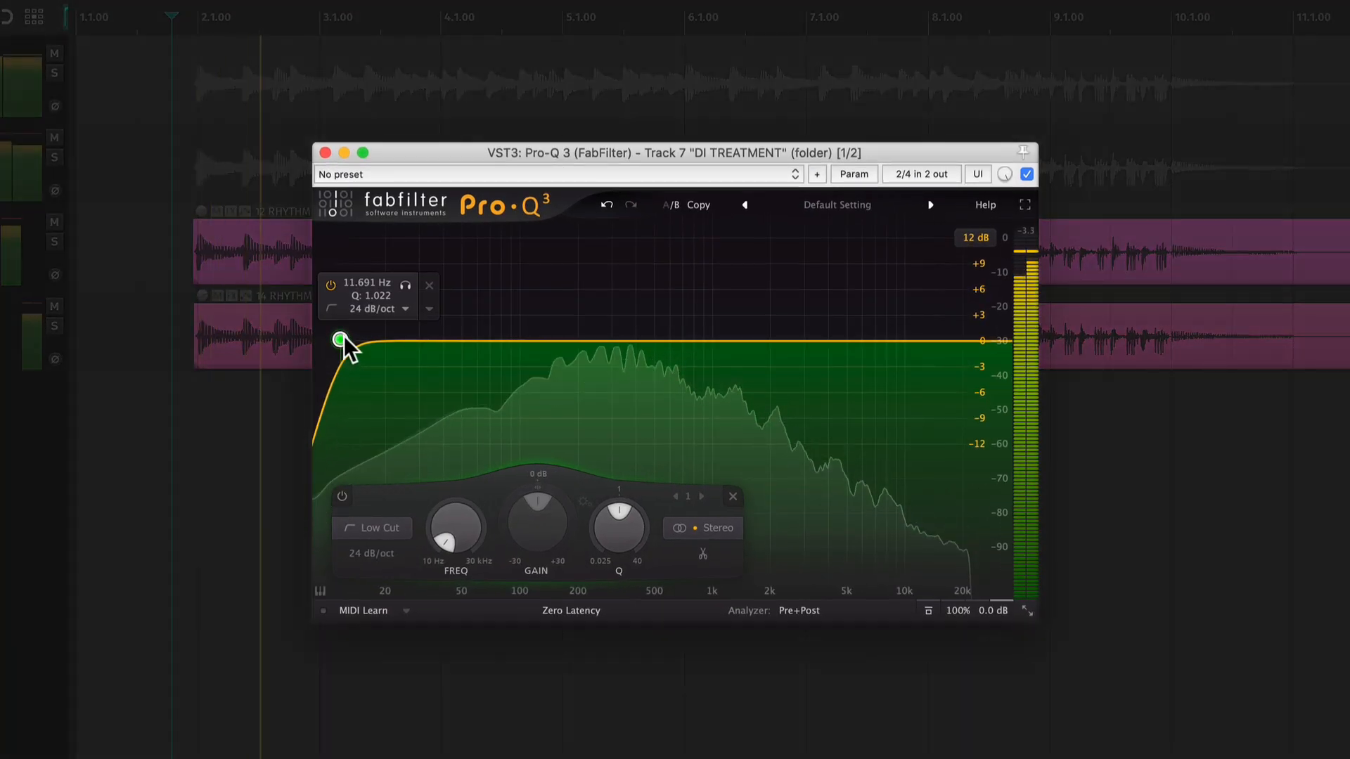
drag(387, 356, 427, 339)
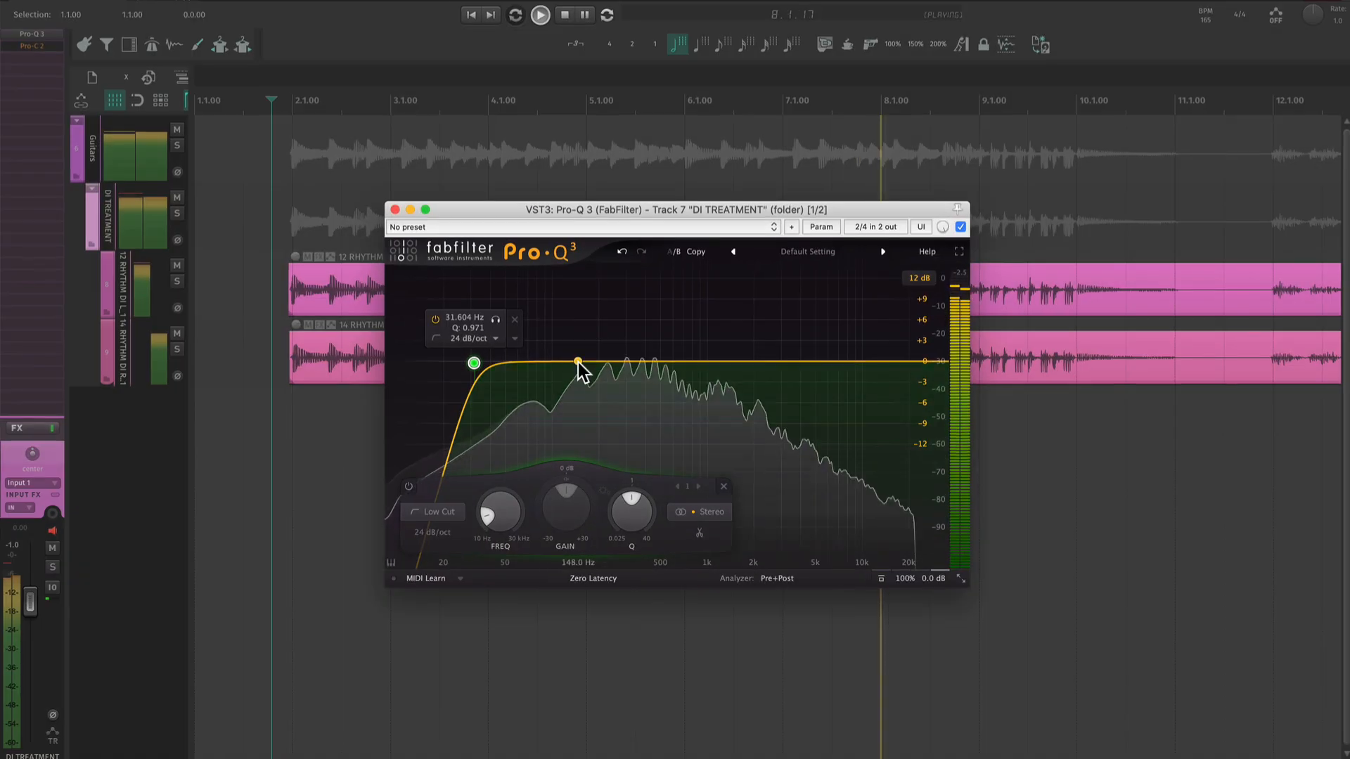
mouse_move(578, 361)
mouse_down()
mouse_move(589, 316)
mouse_move(610, 319)
mouse_move(592, 331)
mouse_move(579, 309)
mouse_move(580, 375)
mouse_up()
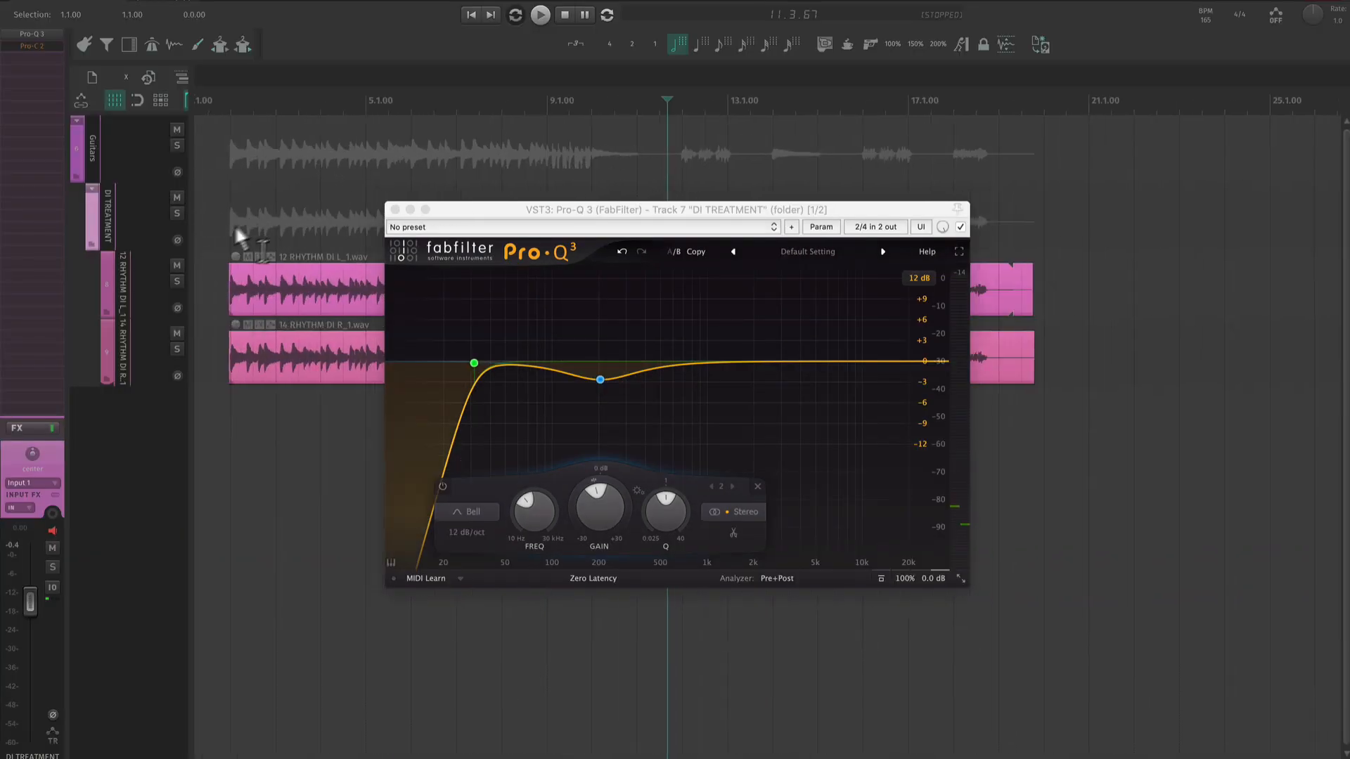
scroll(222, 250, up, 3)
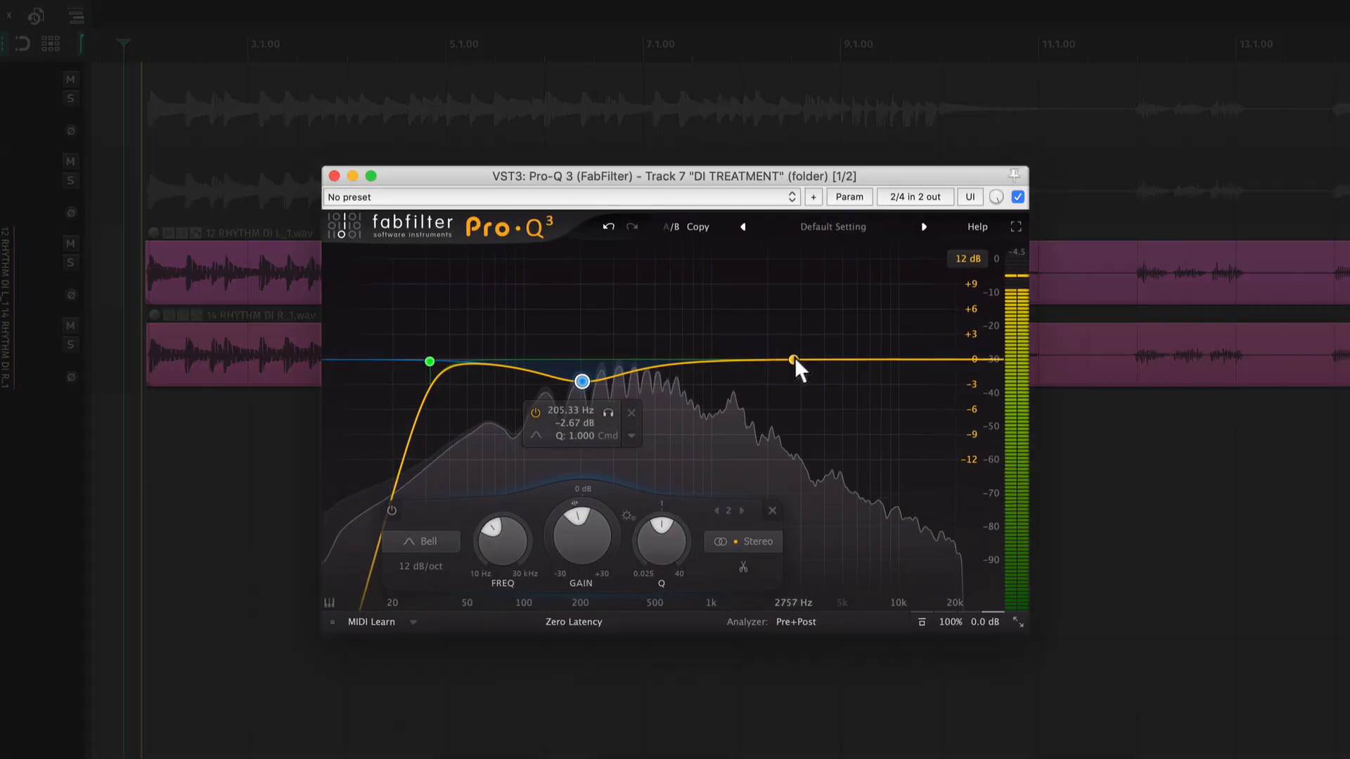
- Add bell boosts of about 4.5 dB at 3670 Hz with Q 0.699 and about 1.7 dB at 1354 Hz with Q 1.325
drag(773, 360, 742, 350)
scroll(799, 278, down, 3)
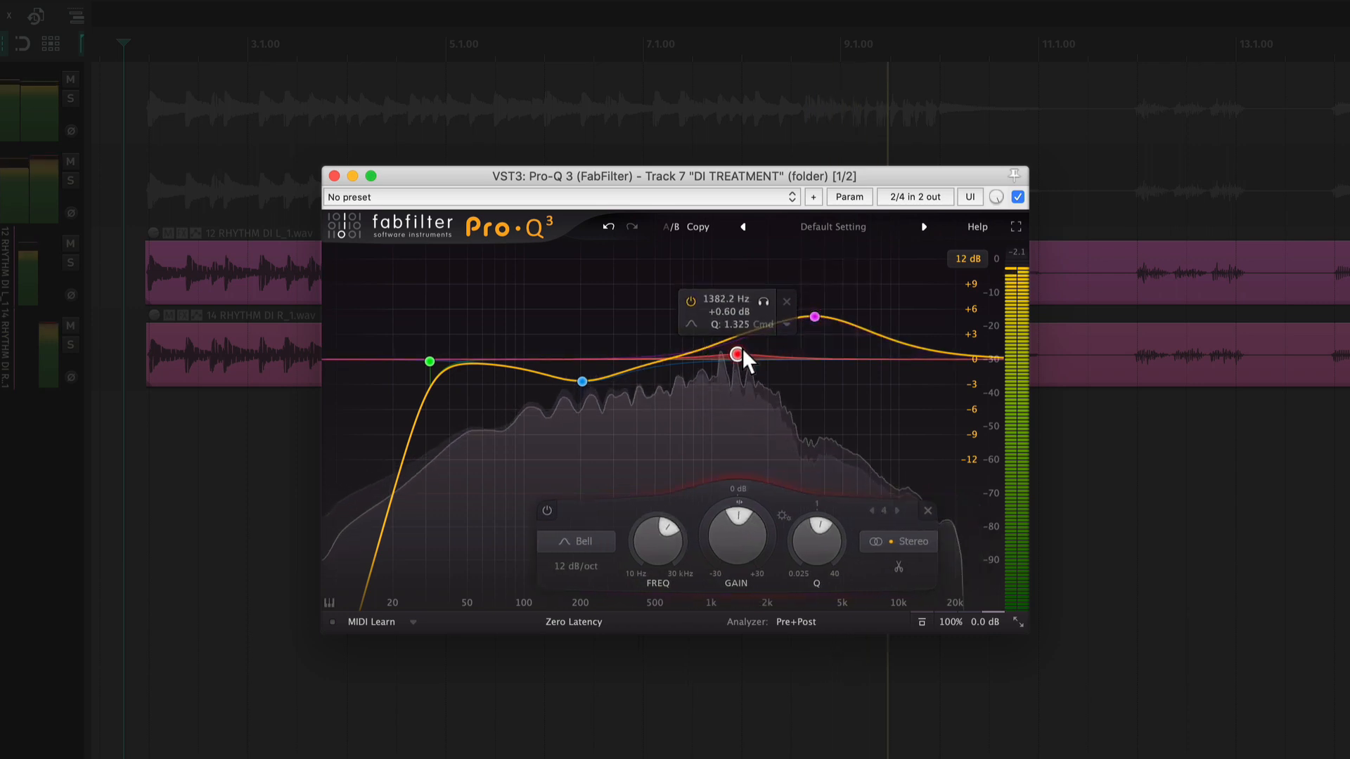
drag(809, 322, 740, 351)
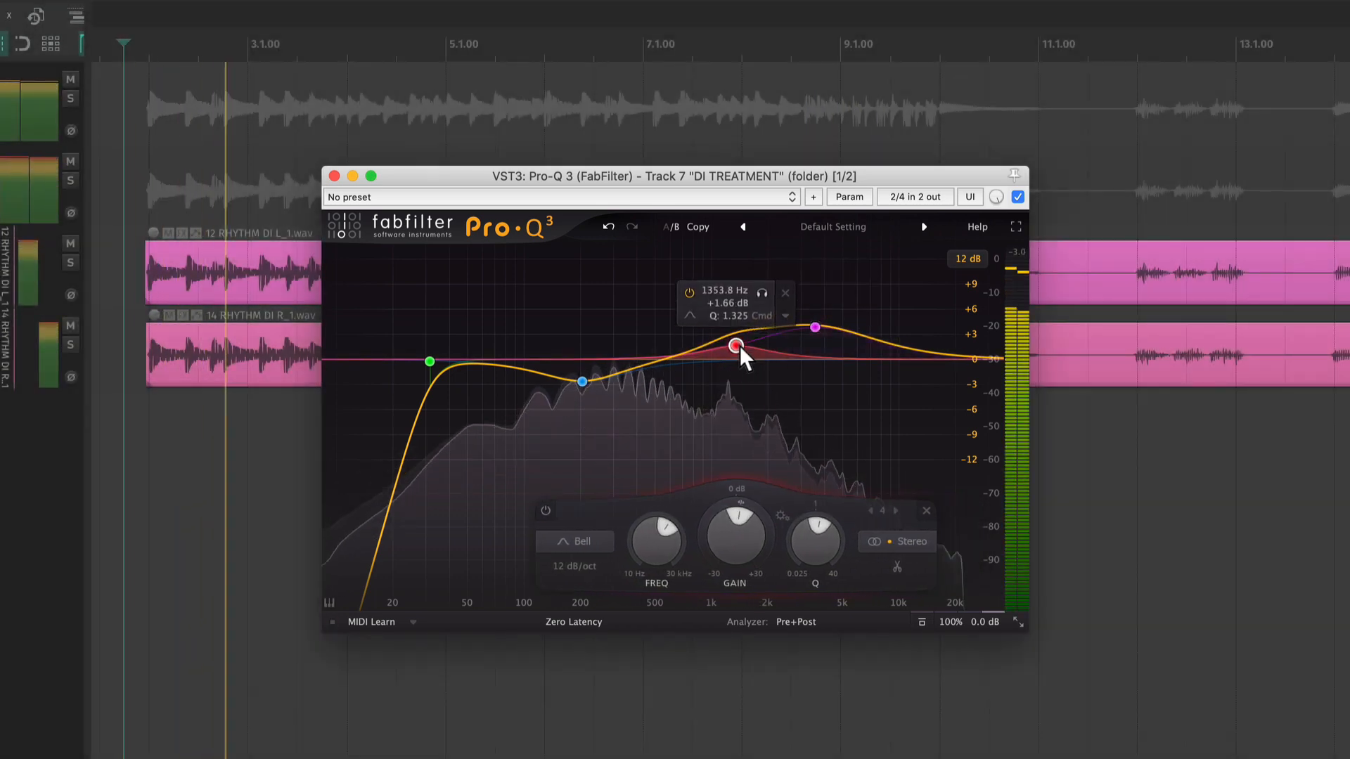
drag(814, 328, 820, 327)
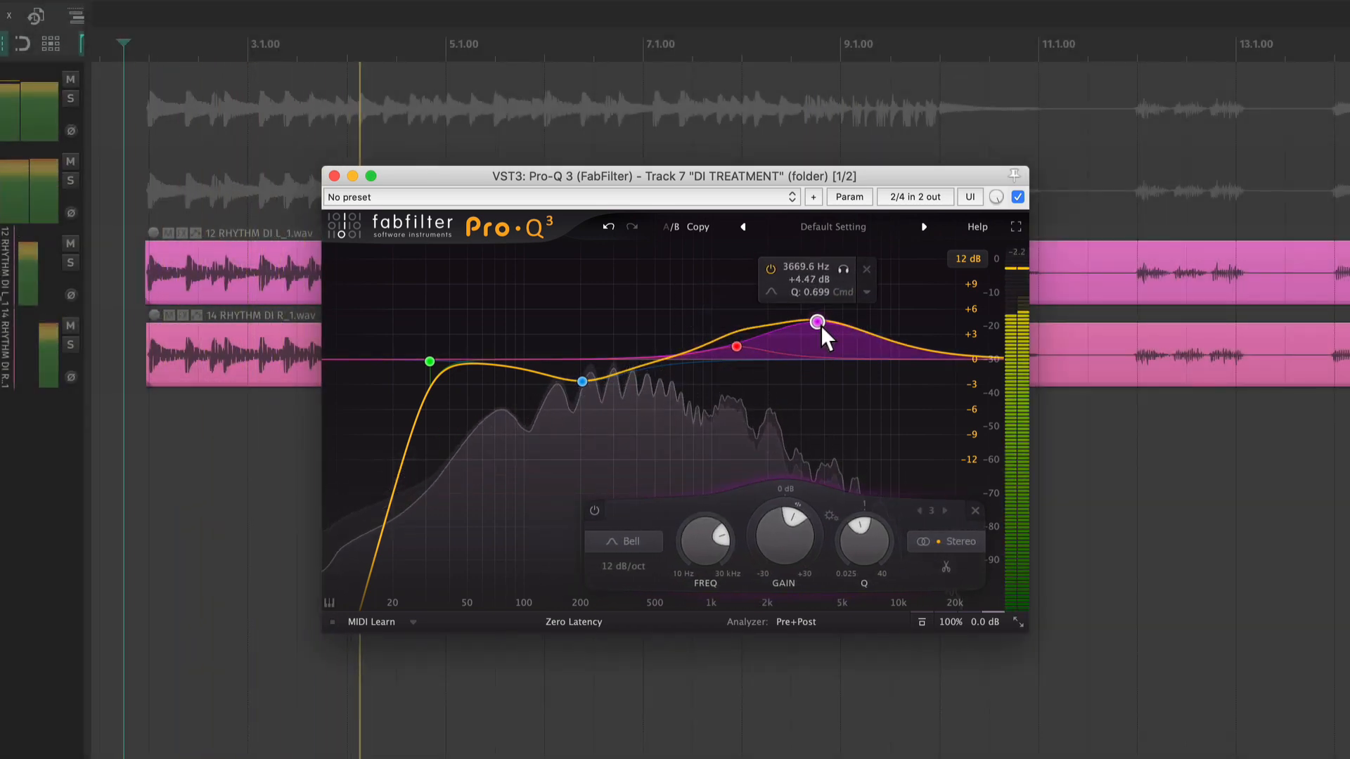
- Compare the guitar tone with the two upper-mid bell boosts bypassed and re-enabled together
click(736, 346)
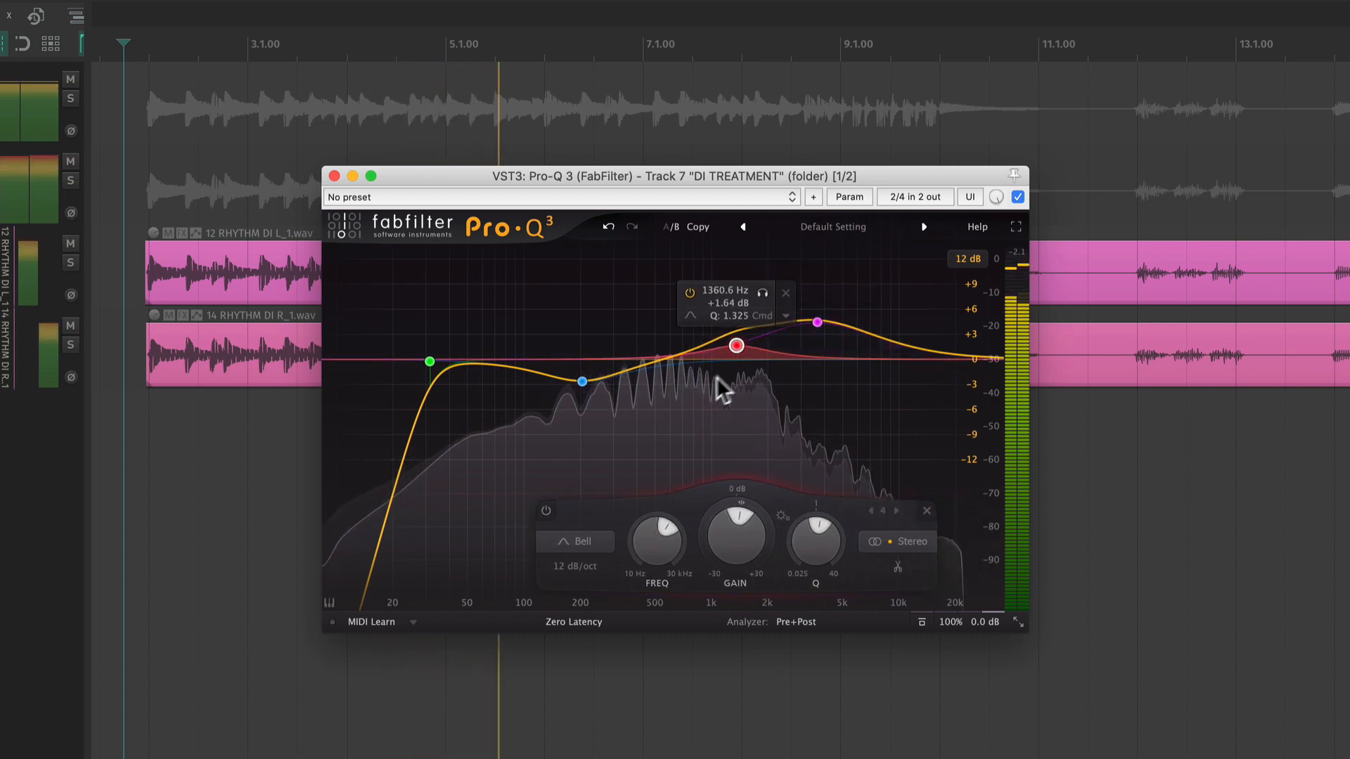
click(587, 512)
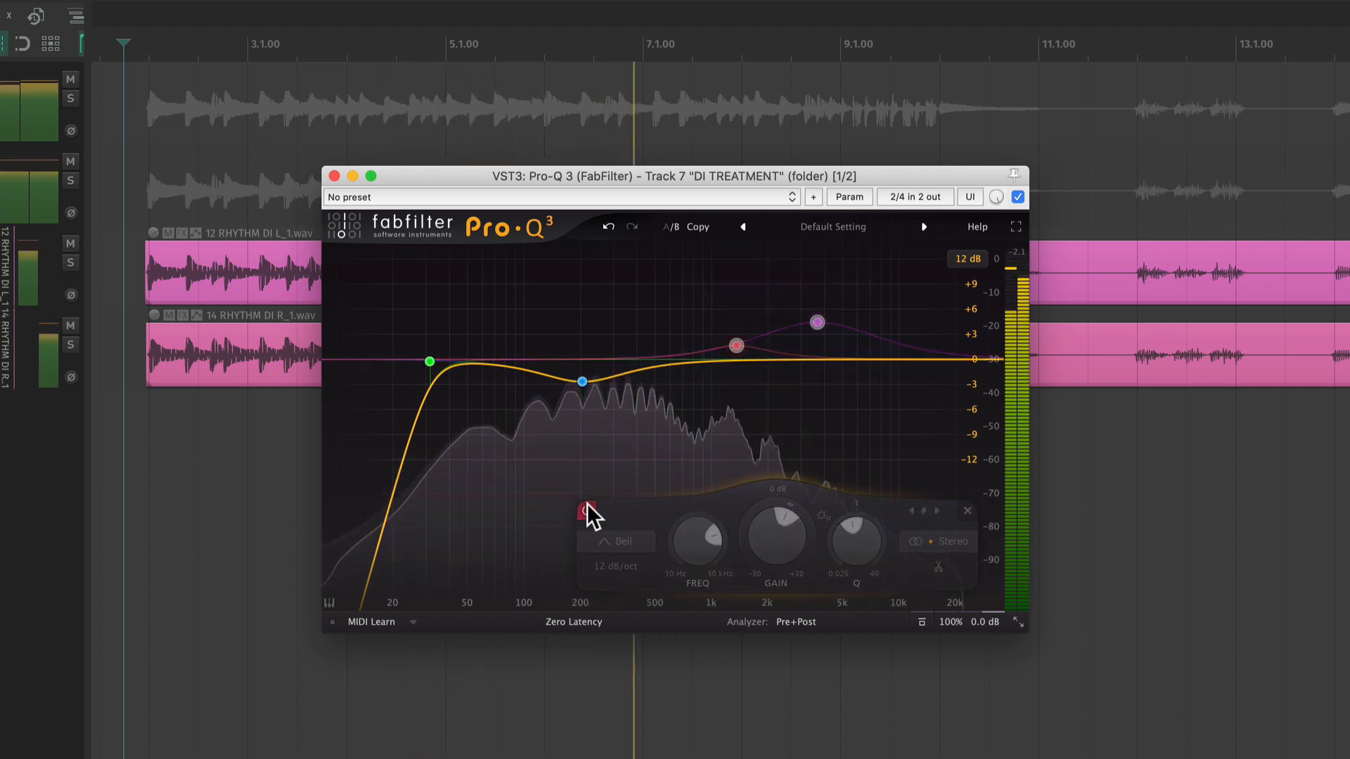
click(587, 511)
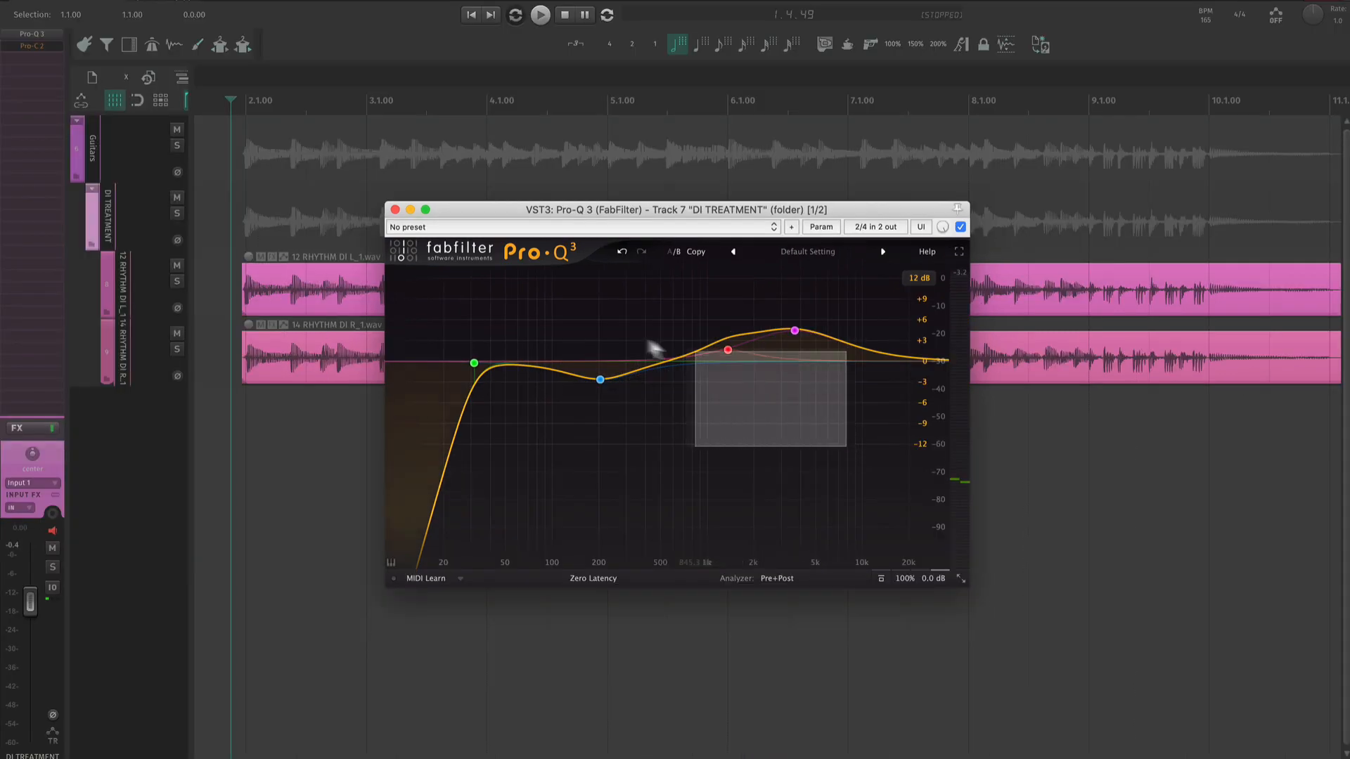
- Select all four EQ bands and toggle them off and on during playback to compare the tone, leaving them enabled
drag(653, 348, 450, 298)
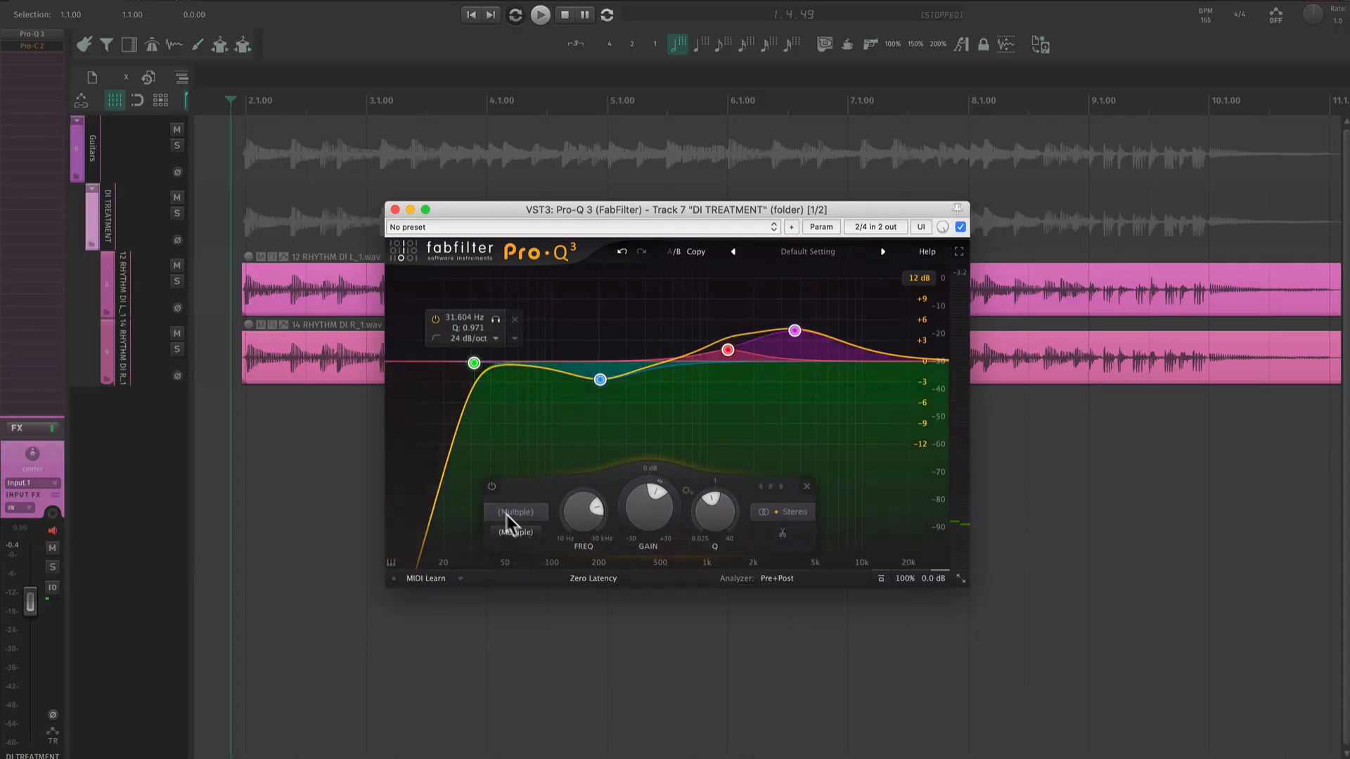
click(489, 485)
key(space)
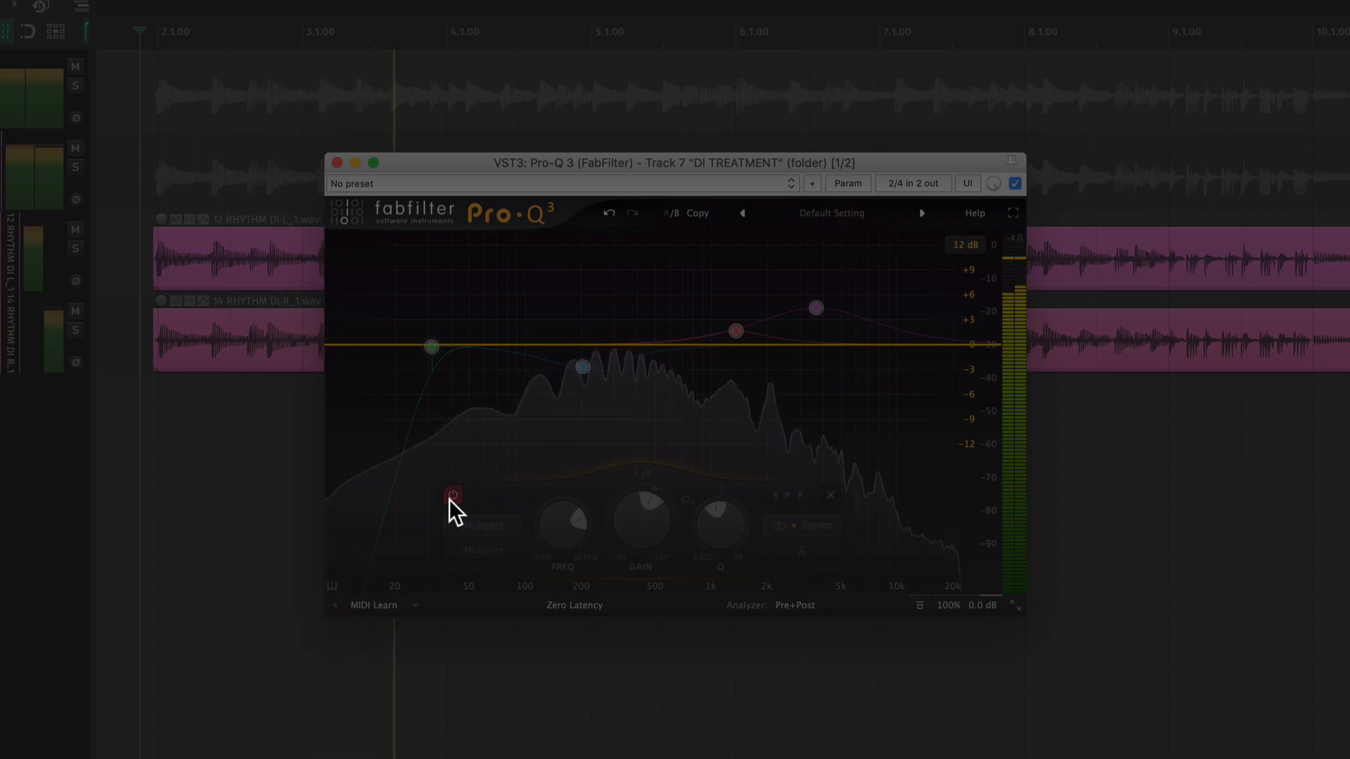
click(451, 496)
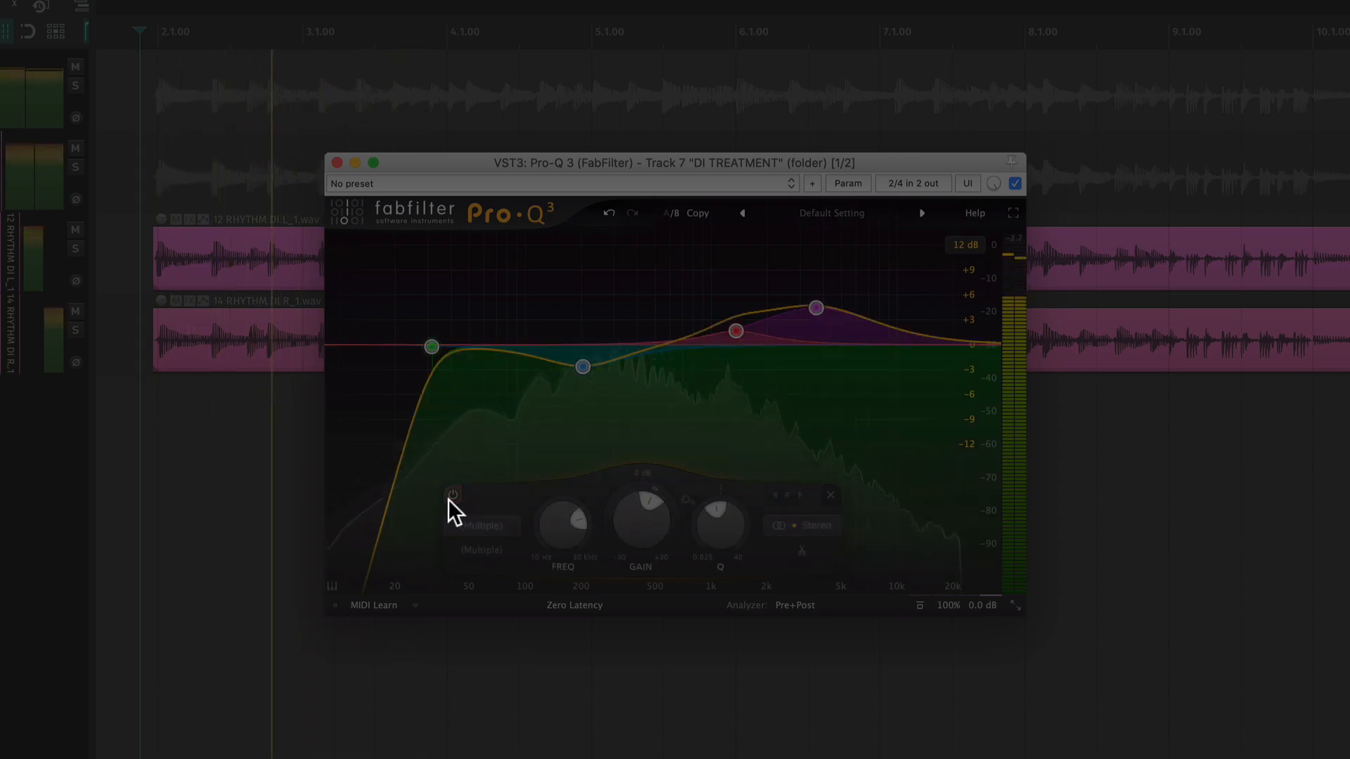
click(451, 497)
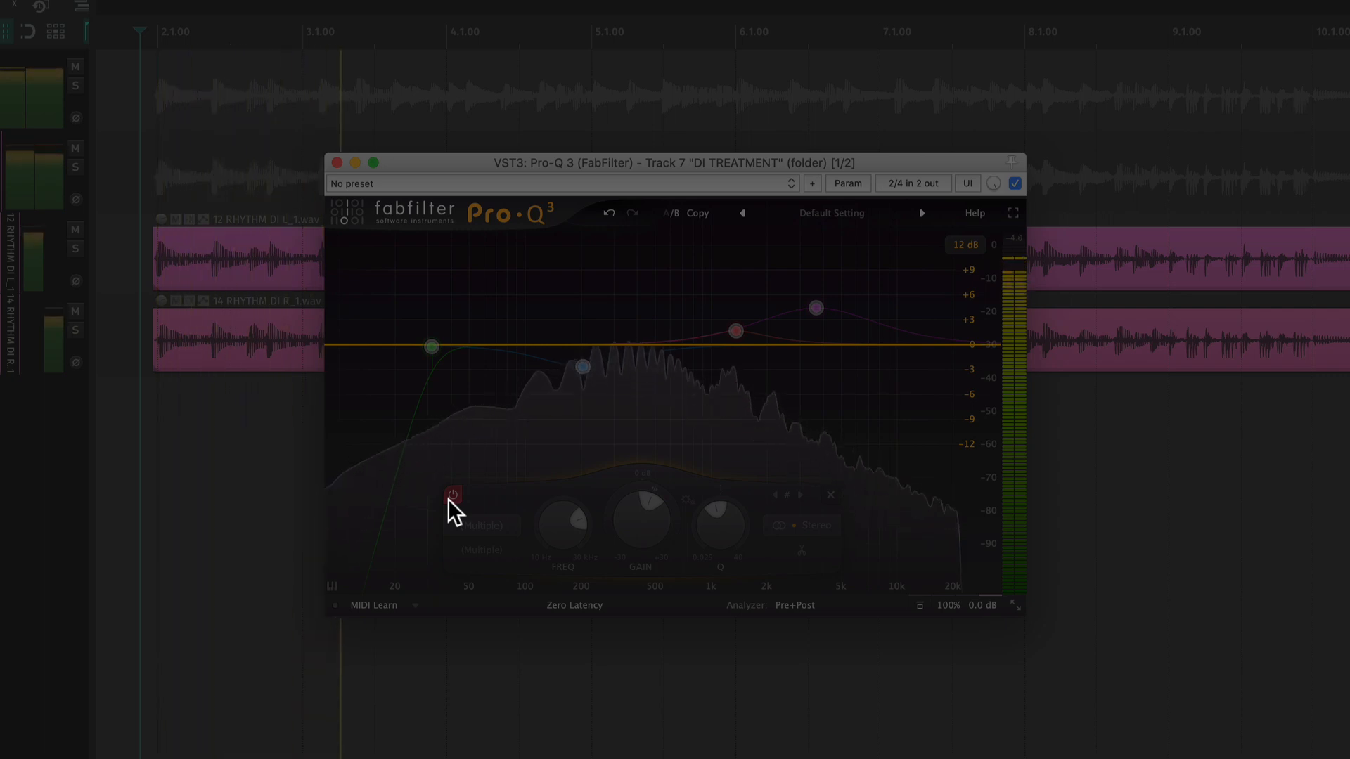
click(450, 497)
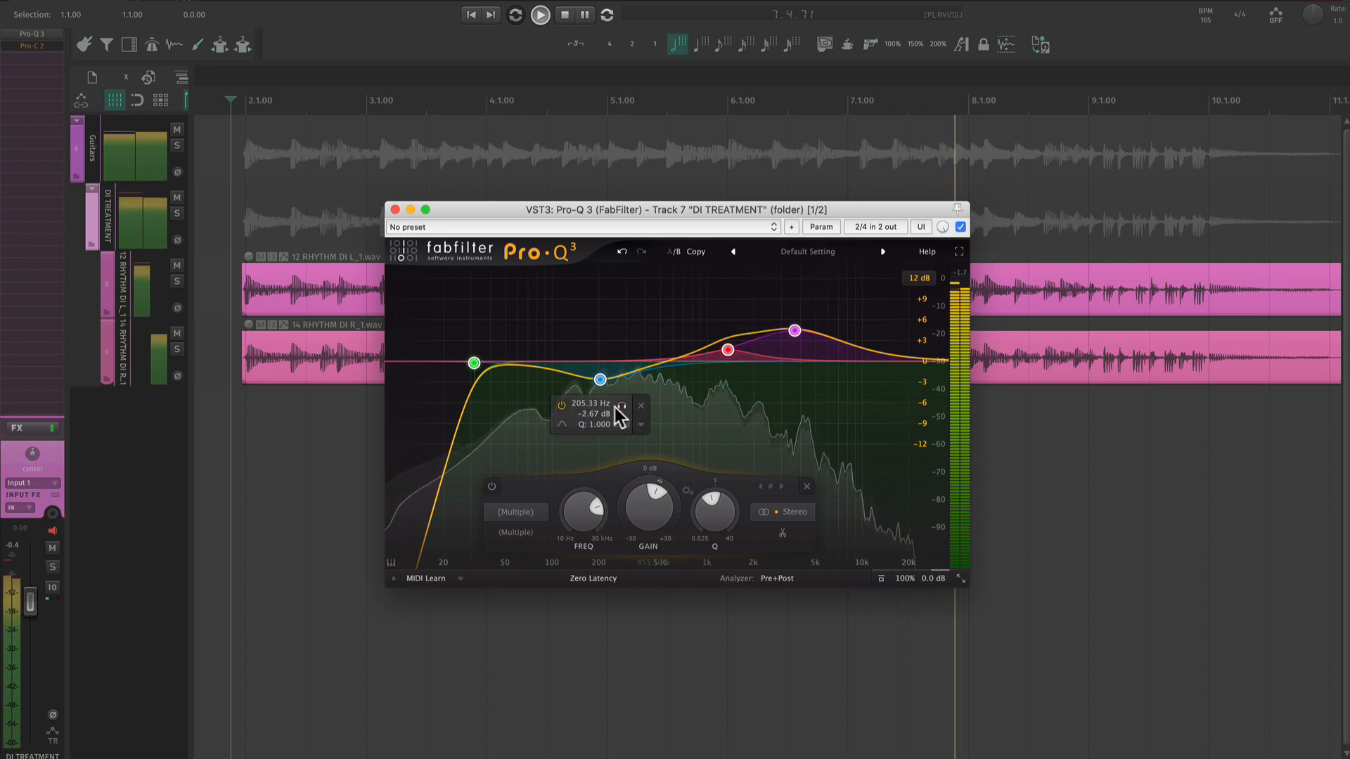
click(556, 313)
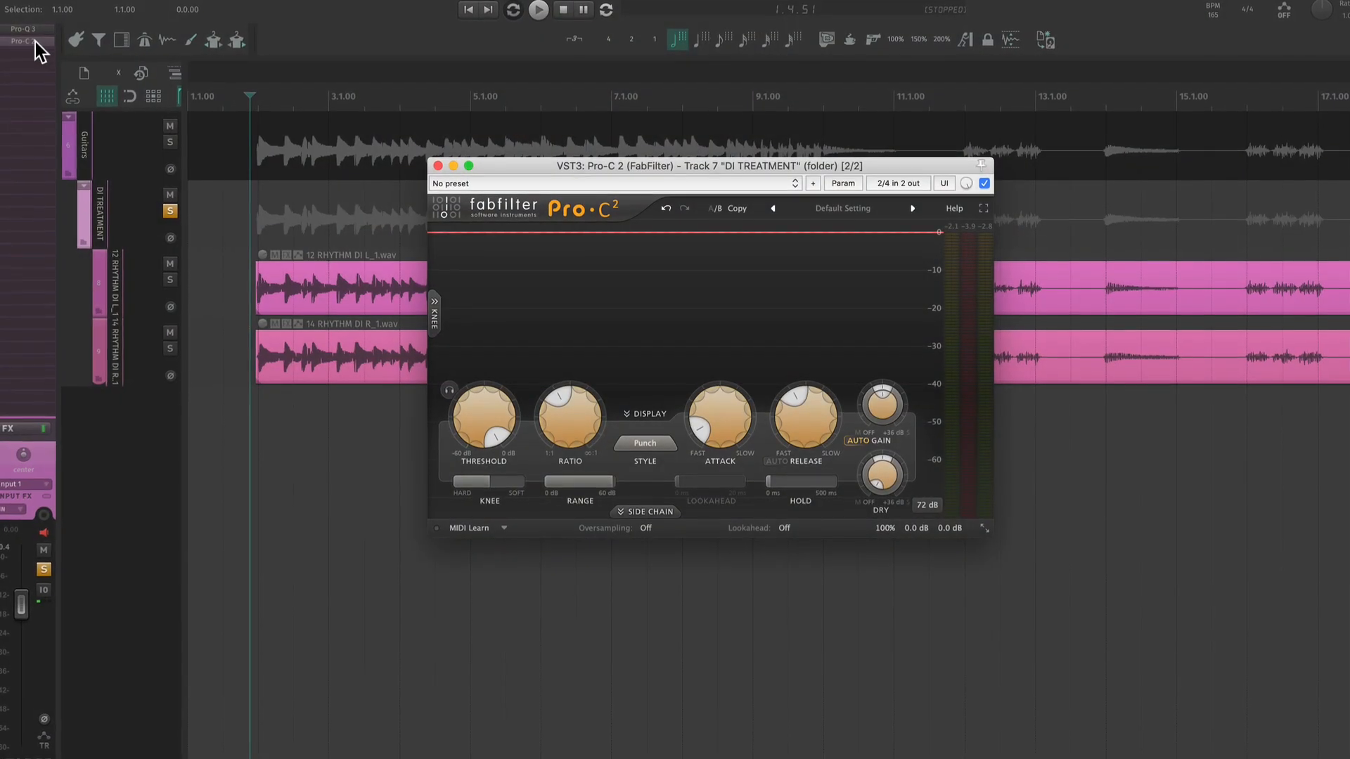
- Open the Pro-C 2 compressor on the DI TREATMENT track and examine the level differences in the rhythm DI waveforms
click(24, 27)
click(21, 40)
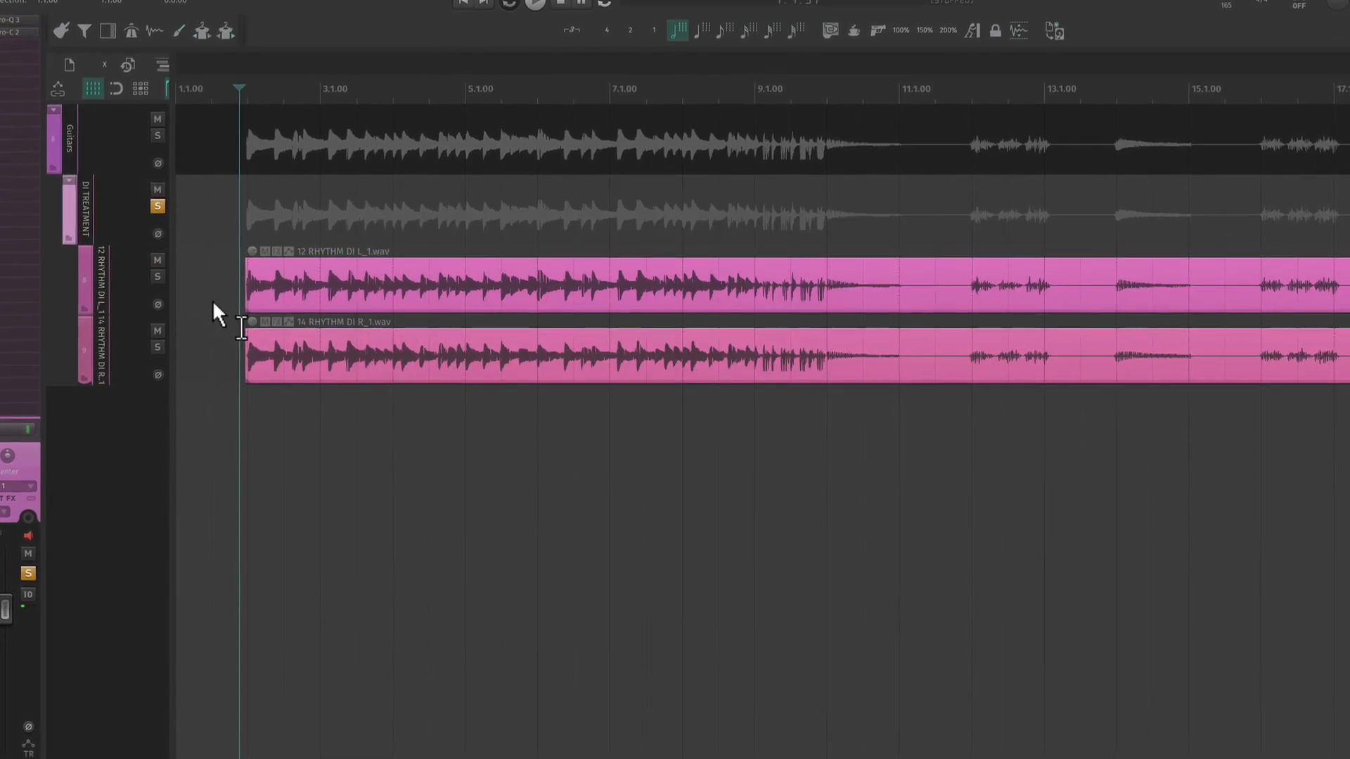
mouse_move(673, 283)
mouse_down()
mouse_move(533, 283)
mouse_move(647, 283)
mouse_up()
scroll(580, 283, up, 1)
scroll(581, 284, up, 3)
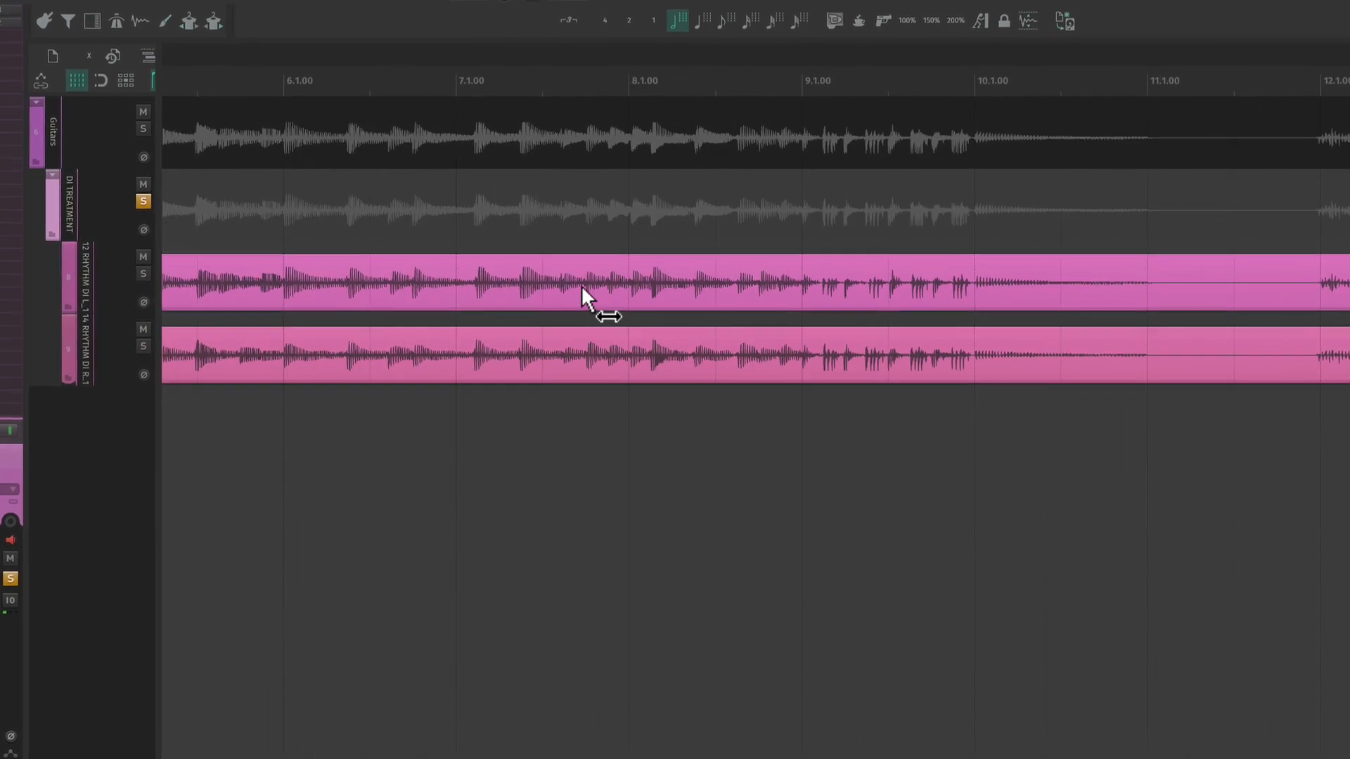
drag(458, 293, 864, 296)
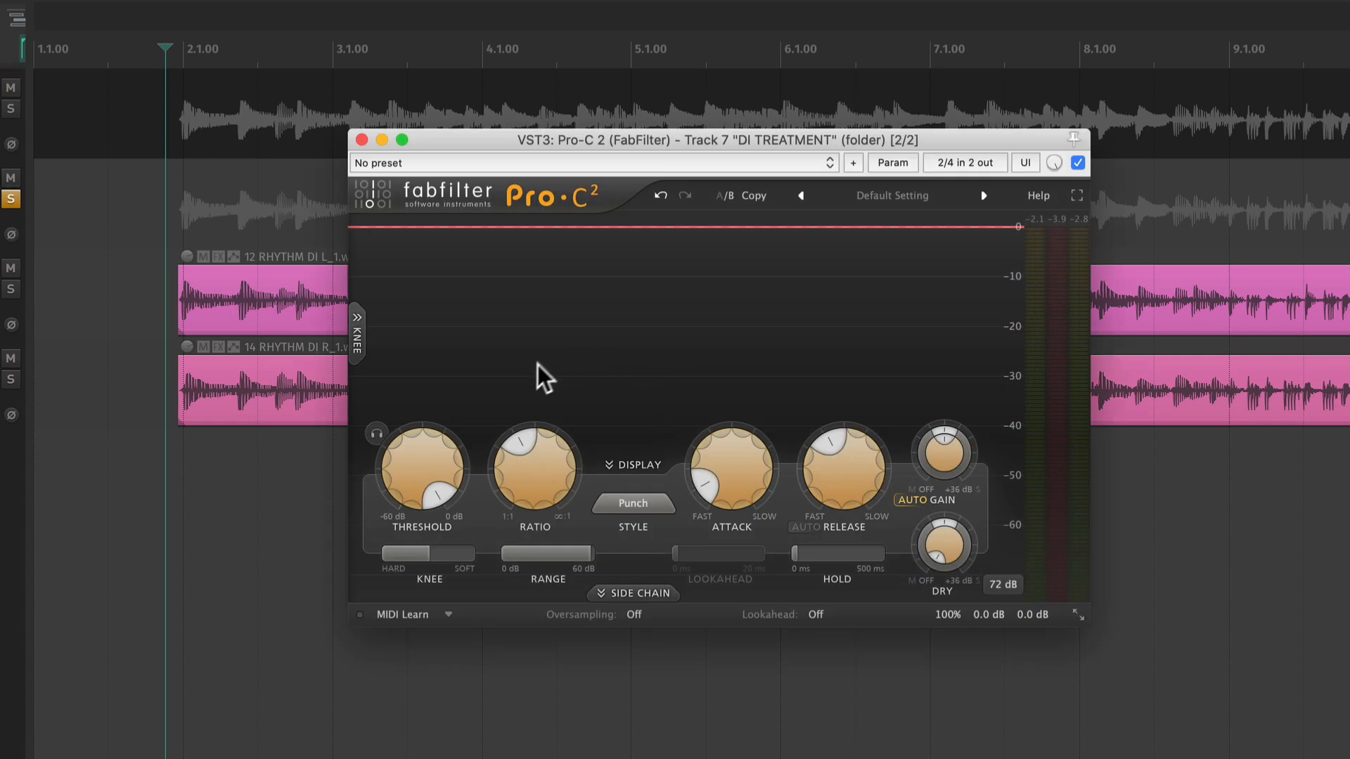
- Play the guitars while lowering the compressor's threshold to about -9.3 dB and raising its ratio
drag(458, 466, 398, 545)
key(space)
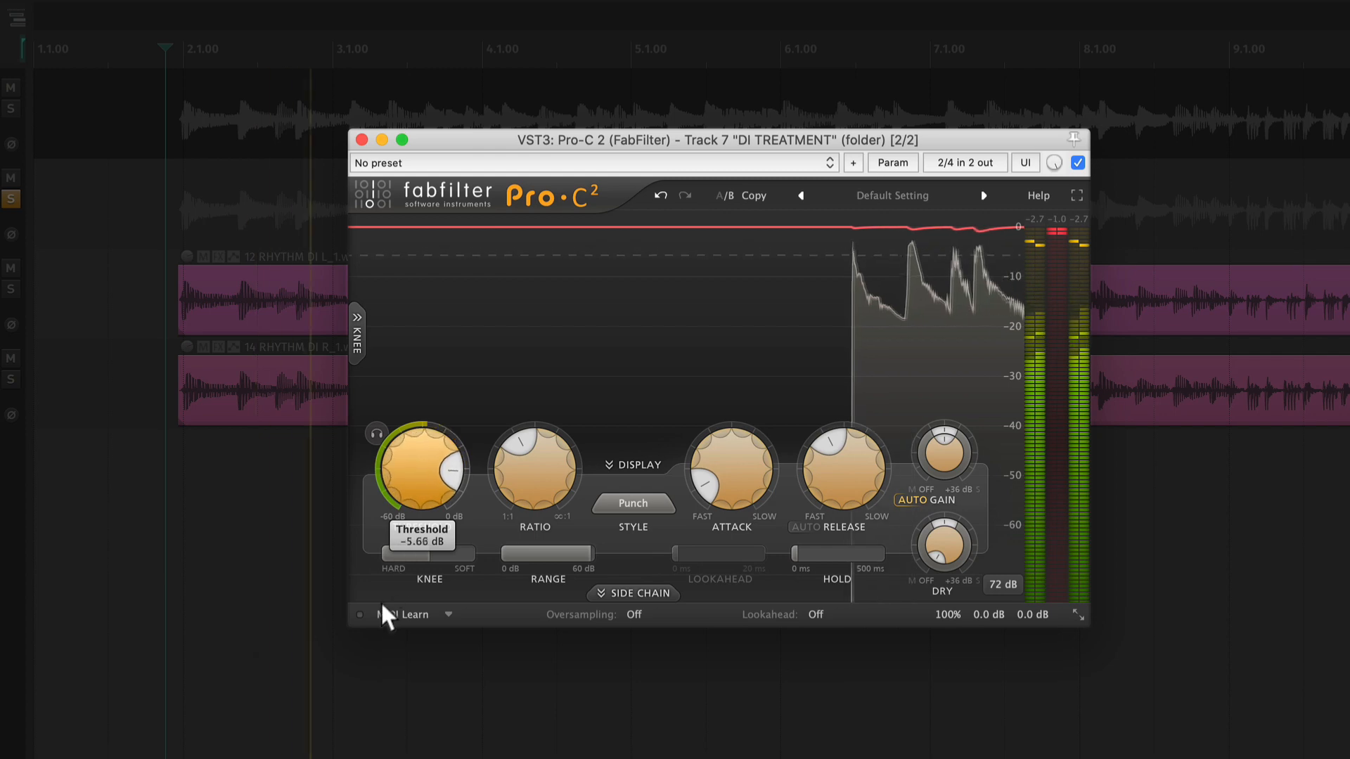
mouse_move(372, 638)
mouse_down()
mouse_move(374, 612)
mouse_move(370, 648)
mouse_up()
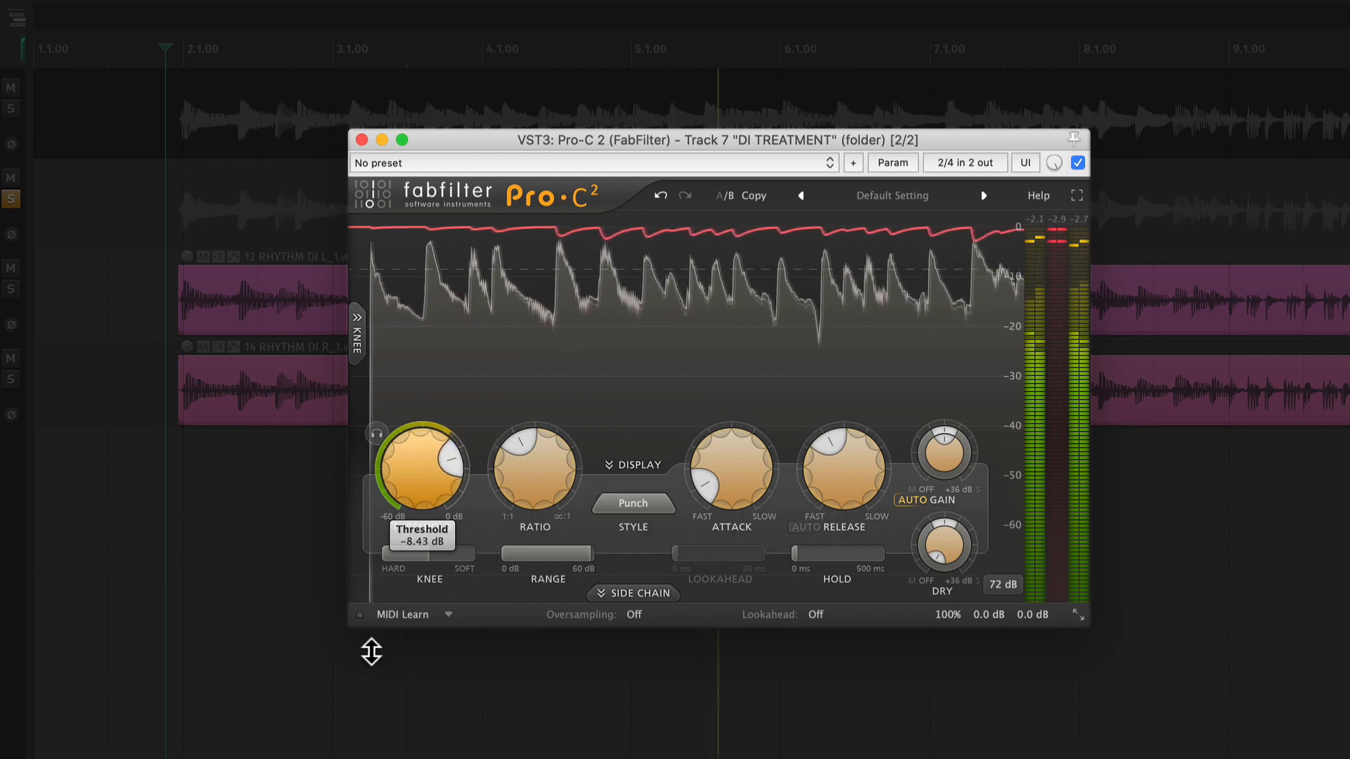
key(space)
scroll(533, 483, down, 2)
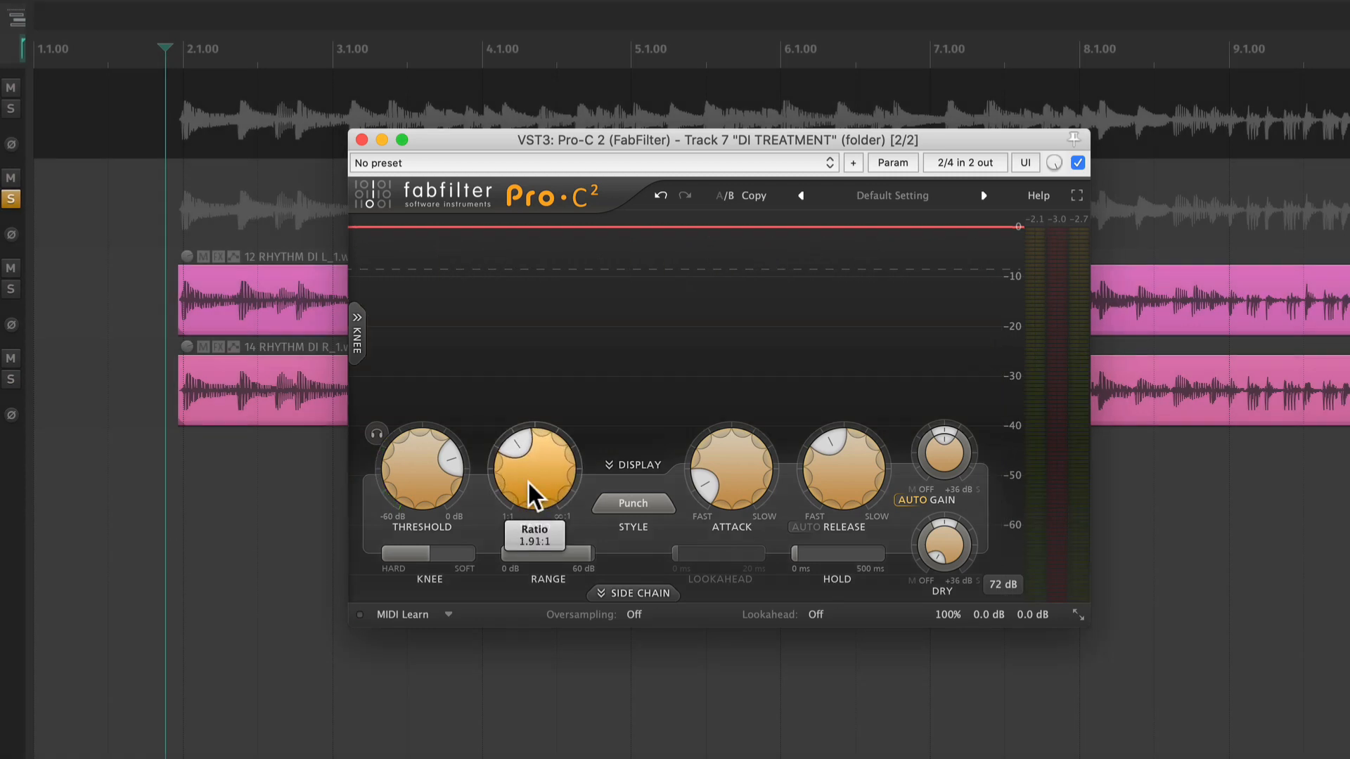
scroll(527, 480, up, 5)
key(space)
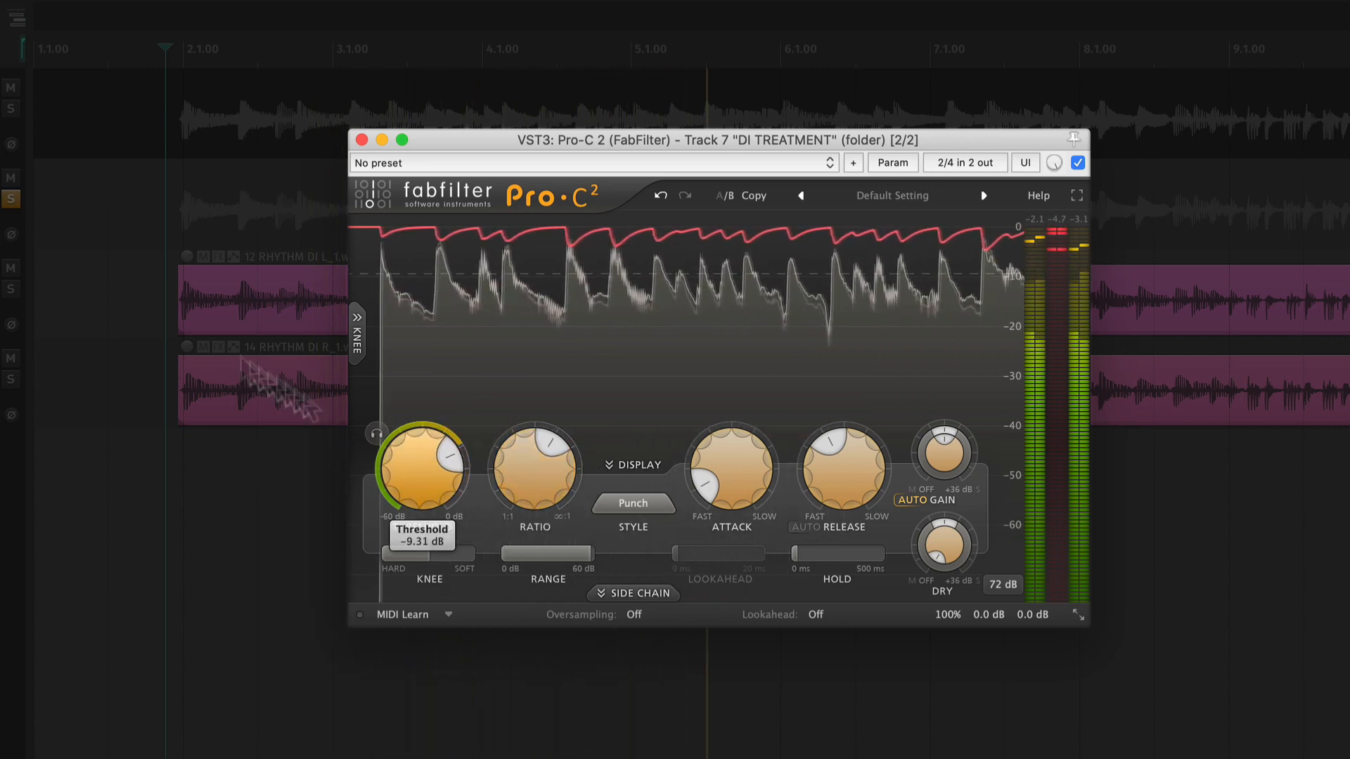
- Unsolo the DI TREATMENT track and set slightly faster compressor attack and release times, checking them during playback
click(10, 199)
click(524, 473)
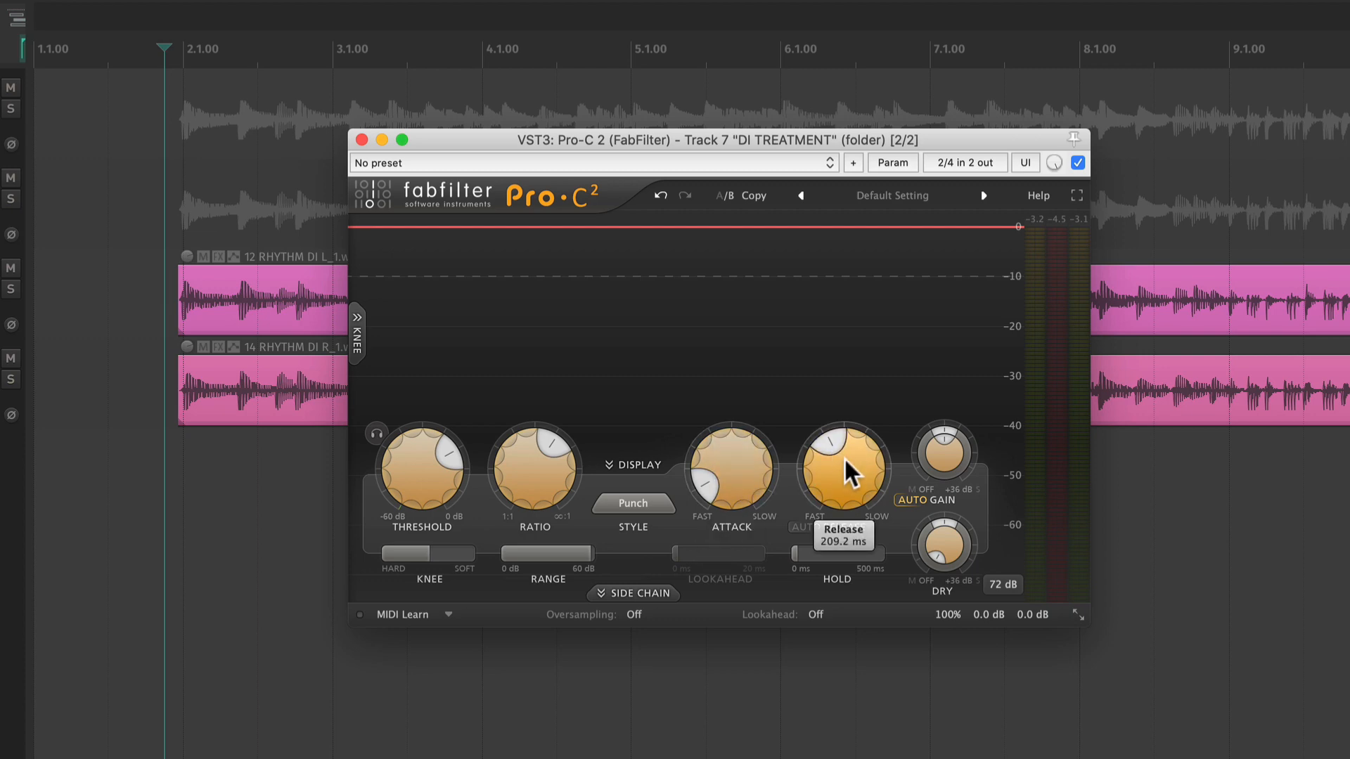
mouse_move(734, 458)
mouse_down()
mouse_move(732, 490)
mouse_move(728, 463)
mouse_move(718, 479)
mouse_move(751, 555)
mouse_up()
key(space)
drag(842, 470, 844, 430)
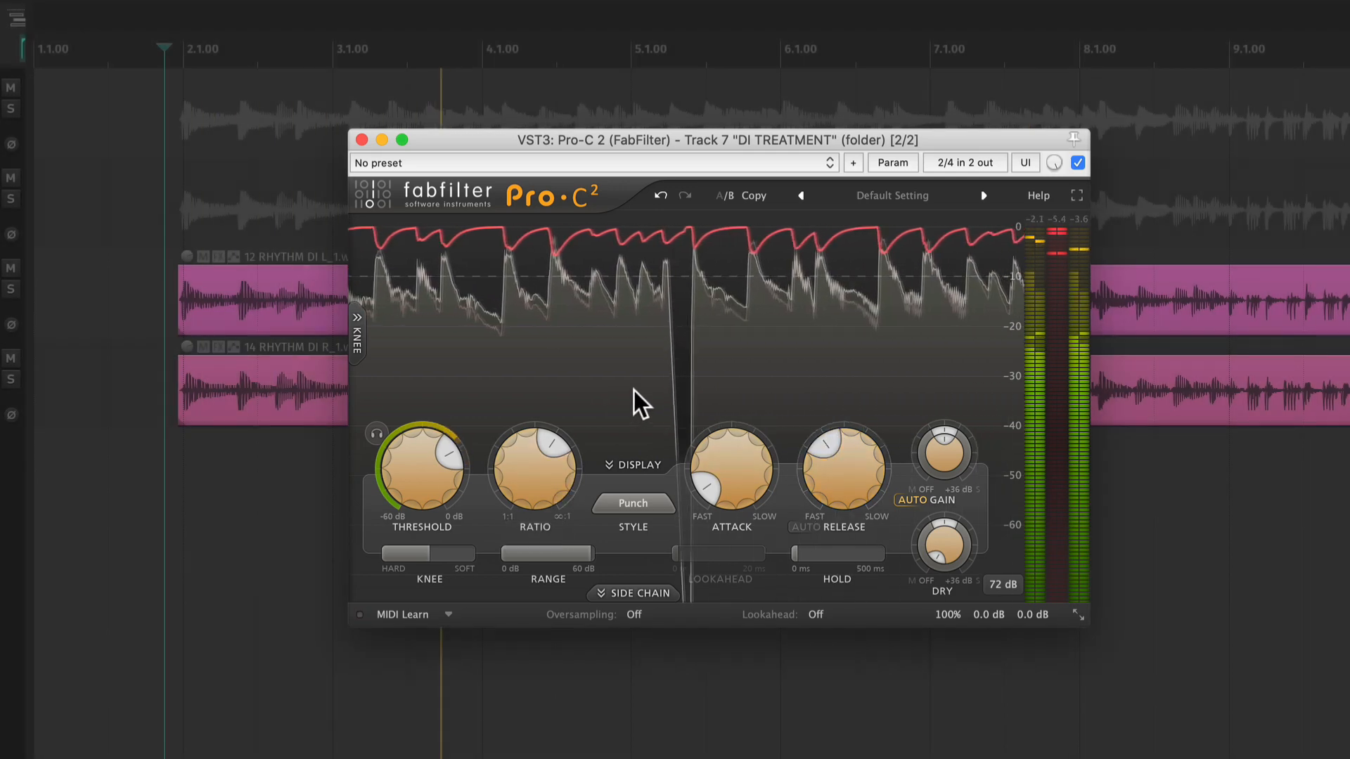
key(space)
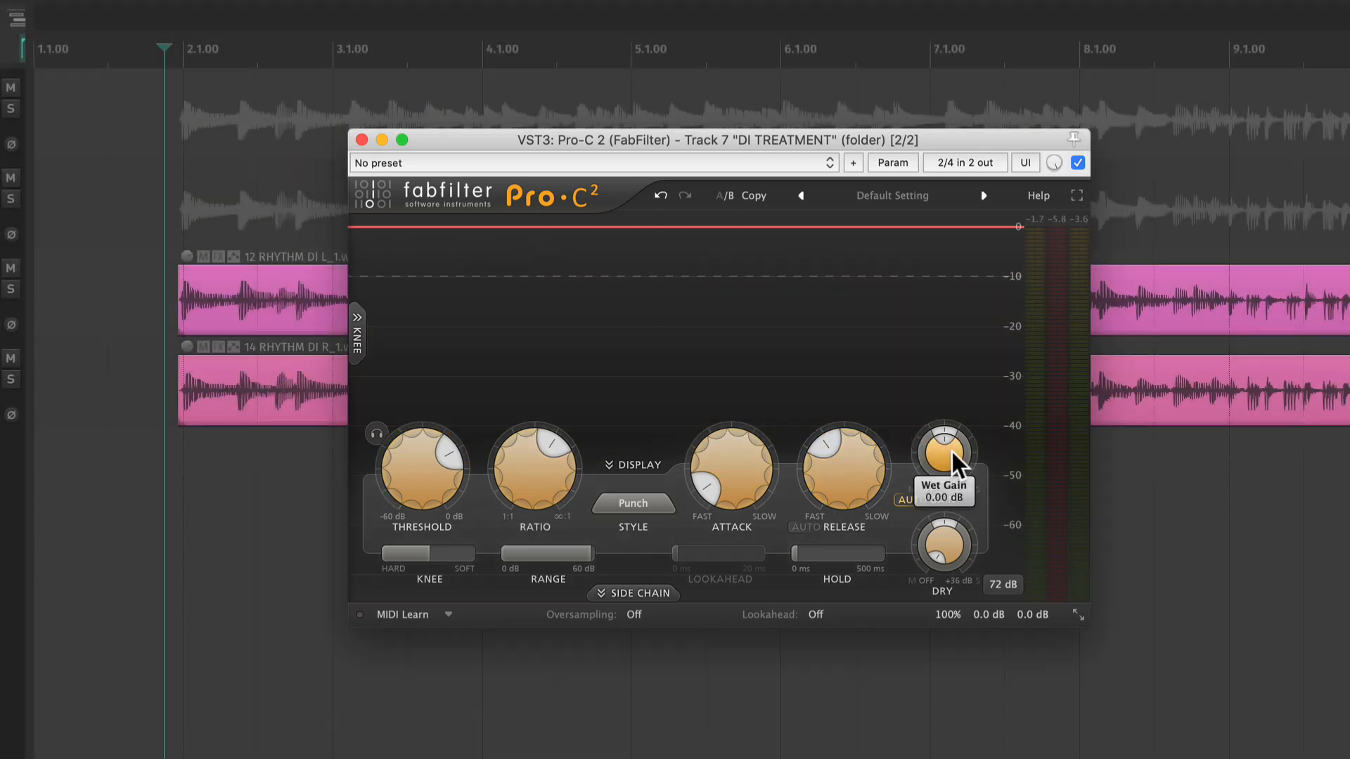
- Raise the compressor's wet gain to about +2.3 dB during playback to make up for the gain reduction
mouse_move(947, 450)
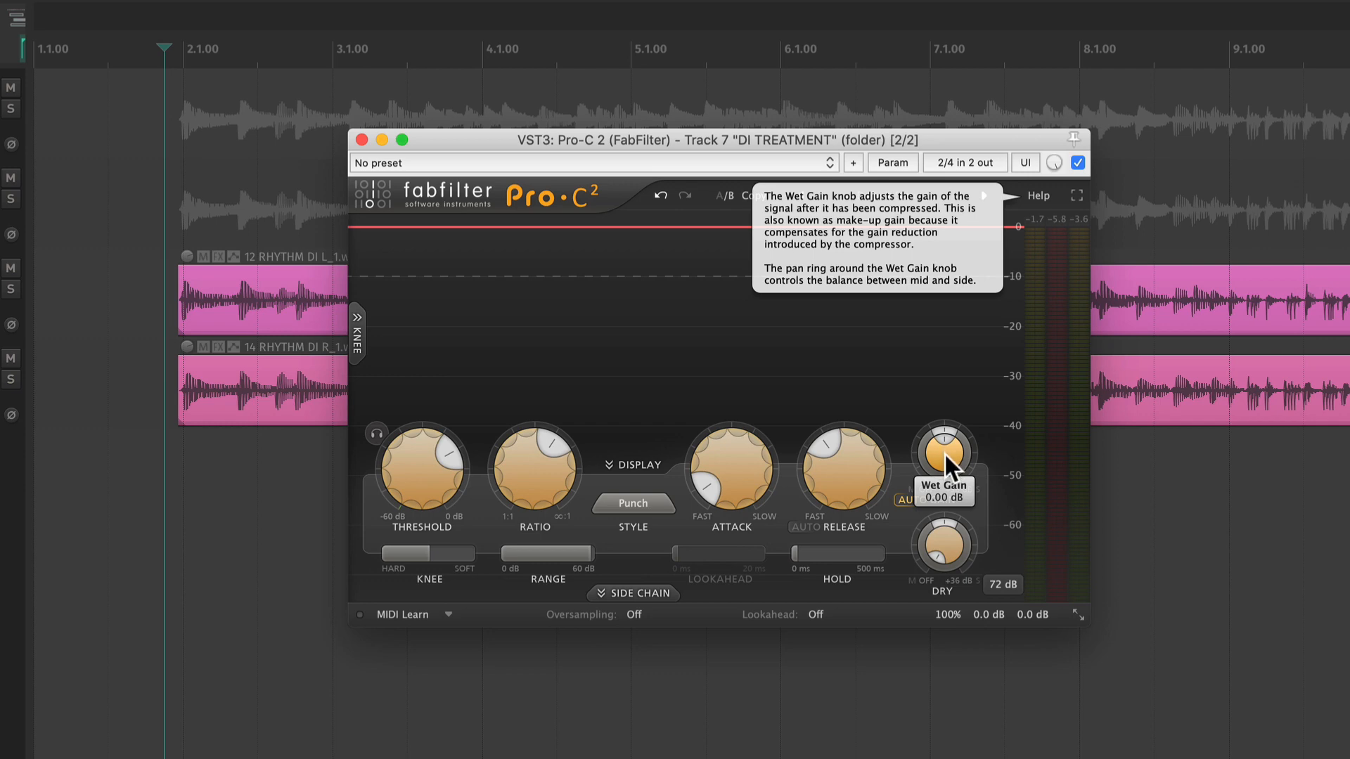
key(space)
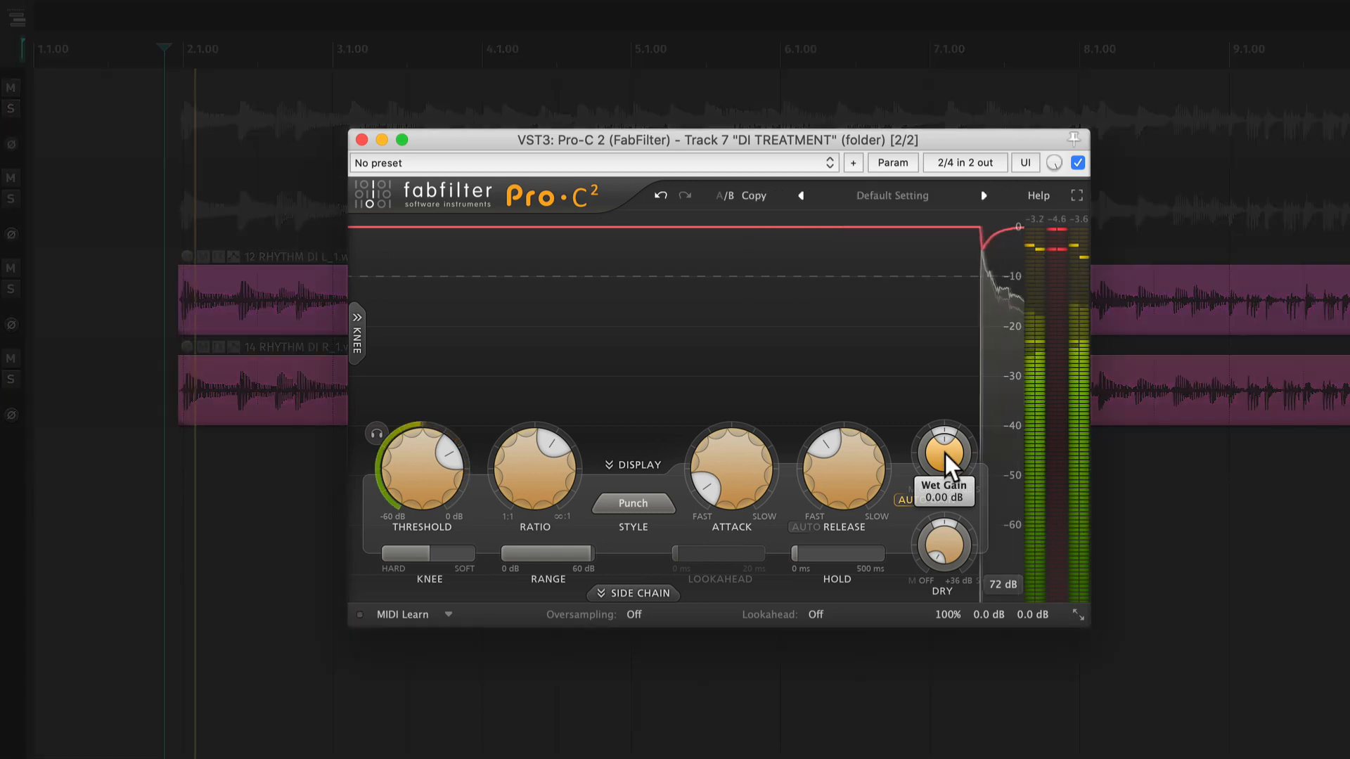
drag(943, 453, 1011, 332)
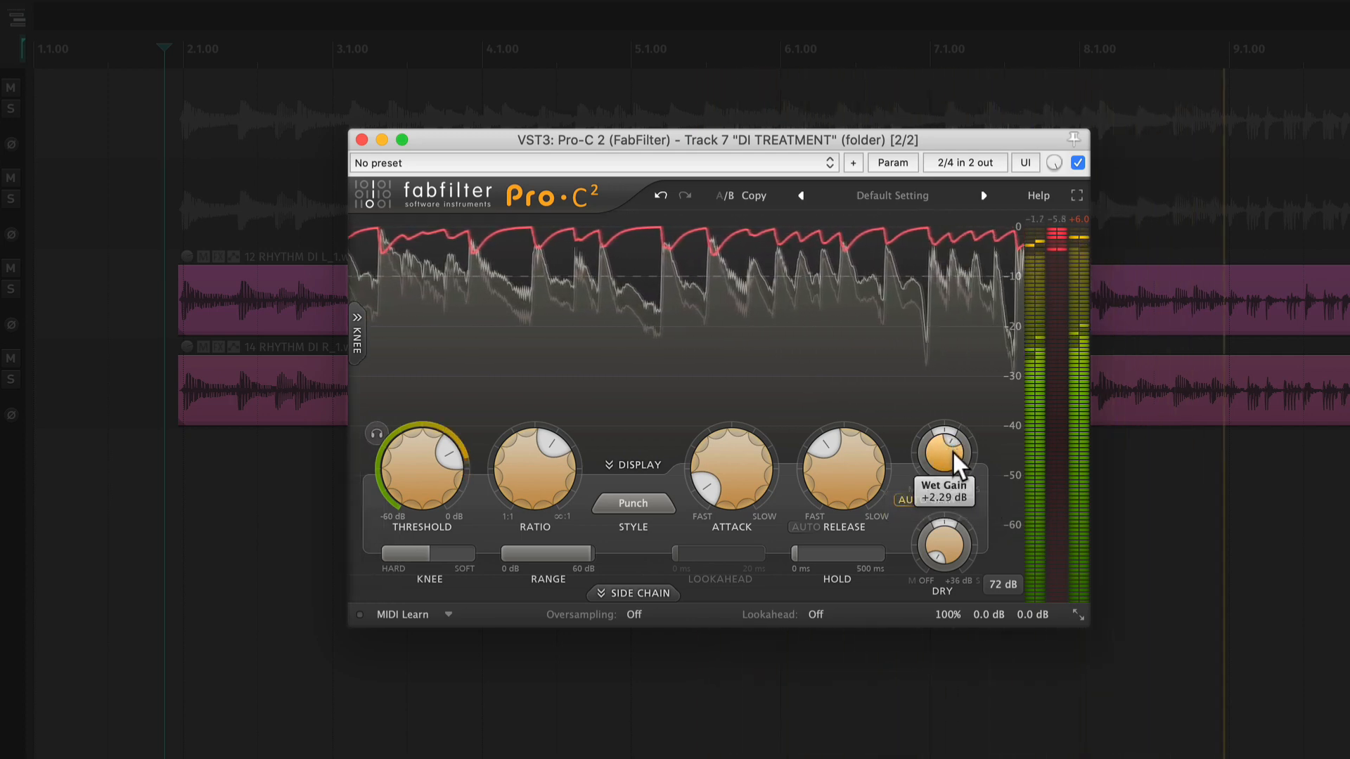
drag(952, 453, 943, 467)
- Toggle the compressor's bypass repeatedly during playback to compare the treated and untreated guitars, leaving it active
mouse_move(934, 614)
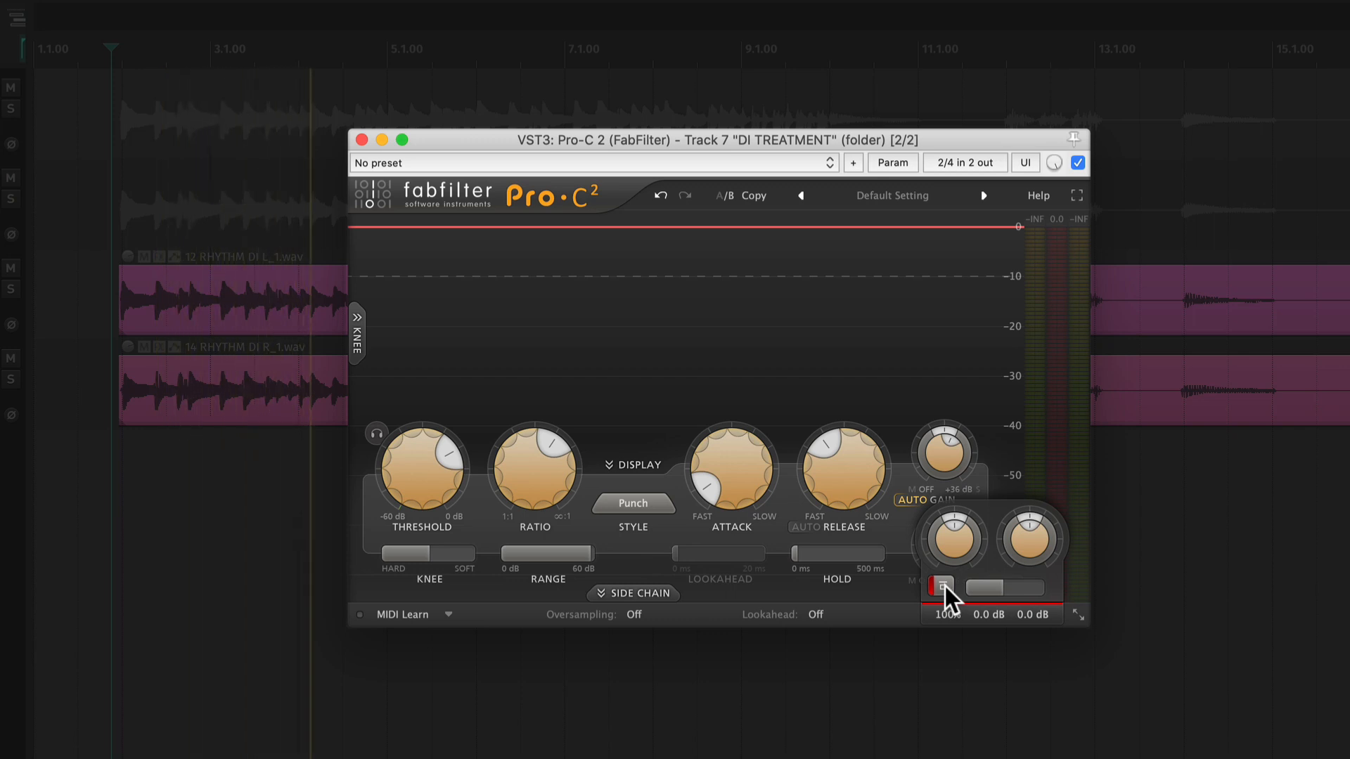
click(942, 586)
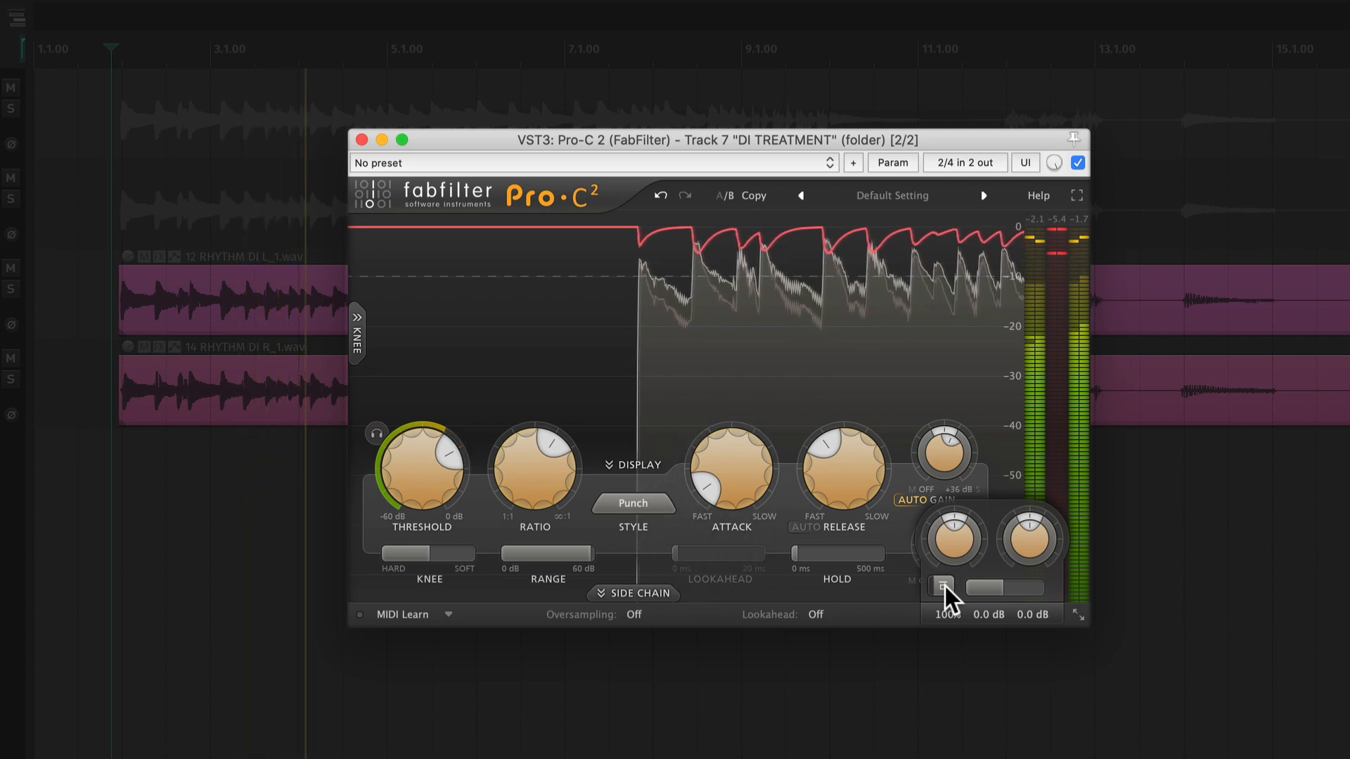
click(942, 586)
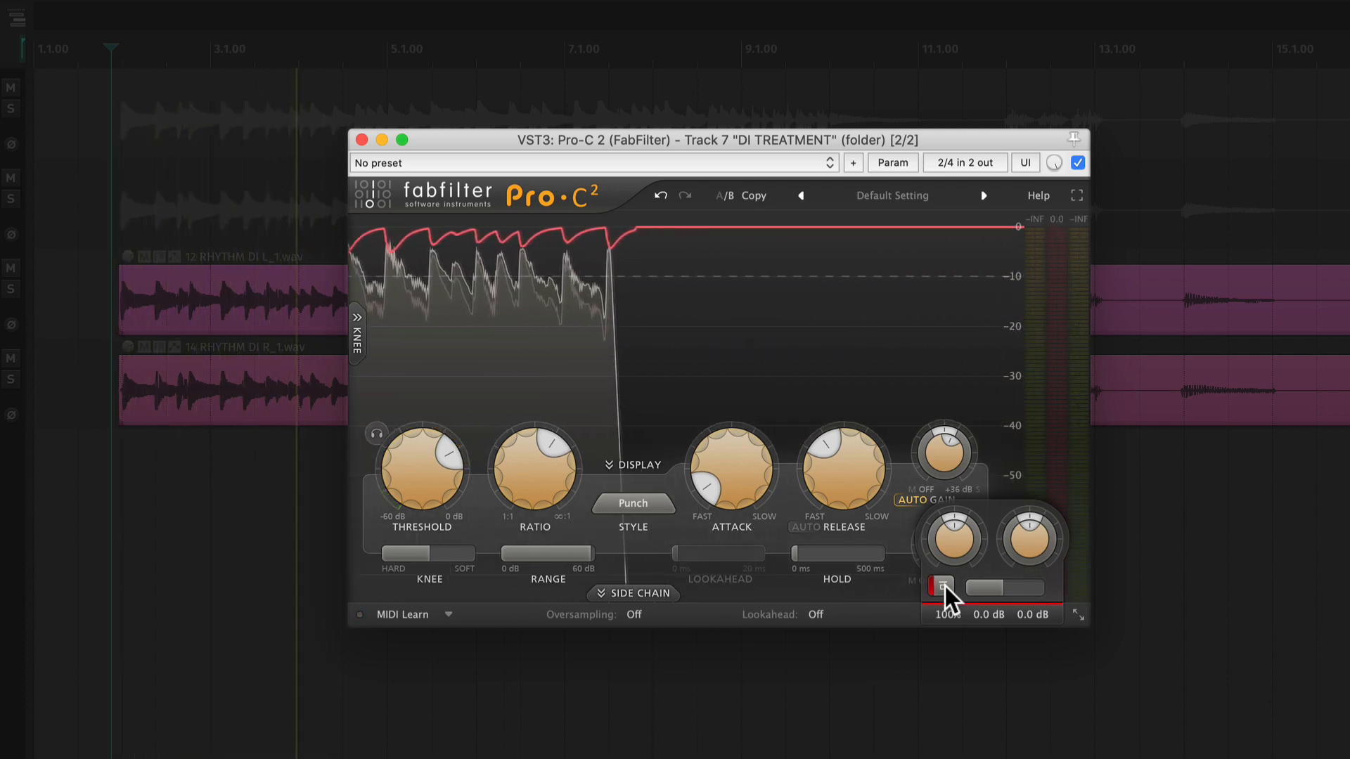
click(943, 586)
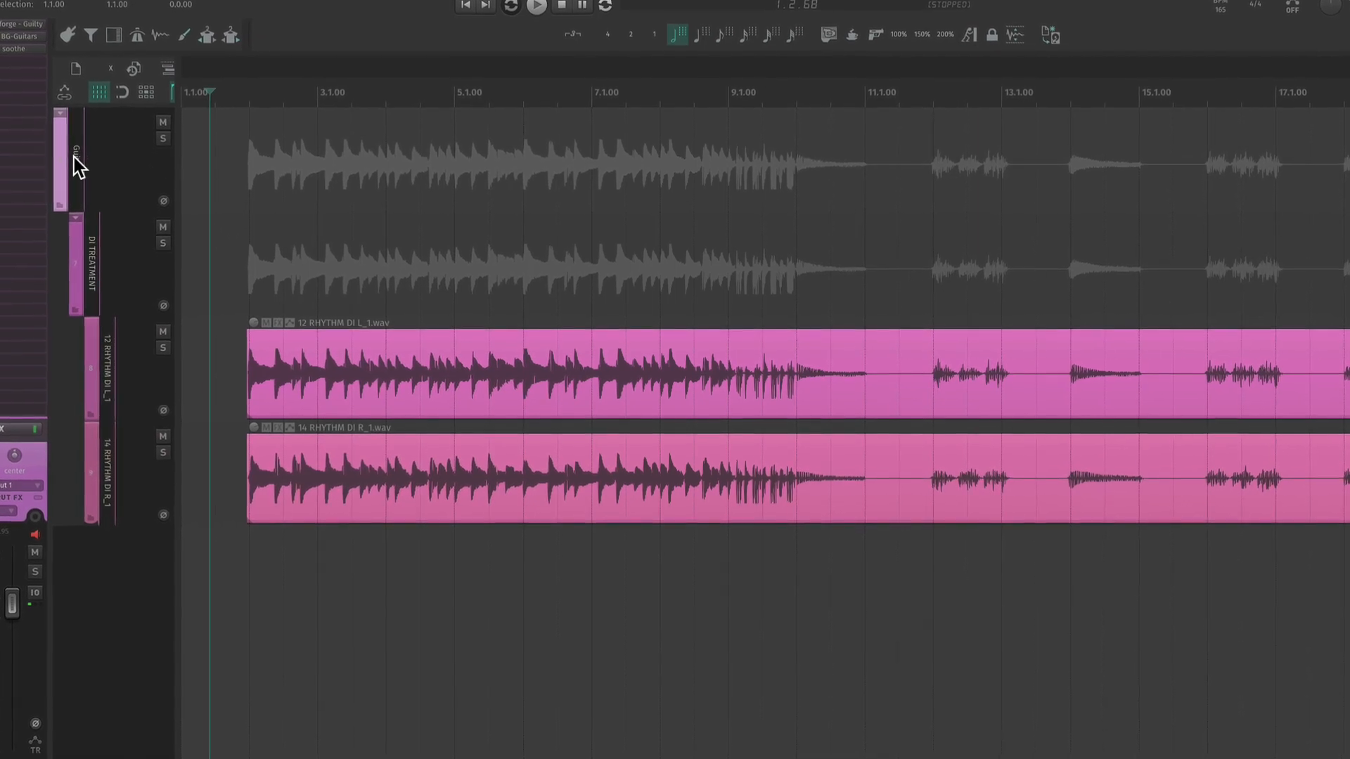
scroll(188, 197, up, 3)
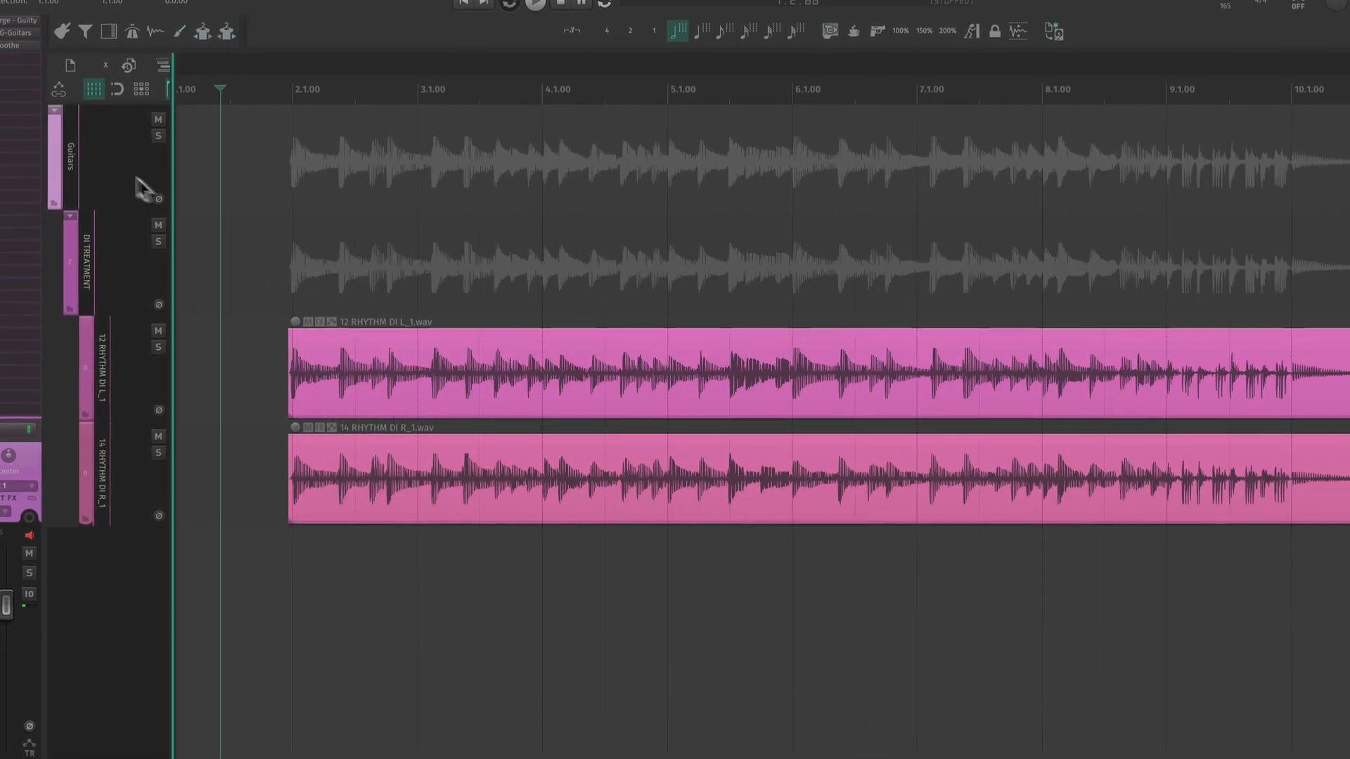
- Duplicate the Guitars folder and add ReaPitch to the green folder's DI TREATMENT track with a shift of -1 octave
right_click(65, 158)
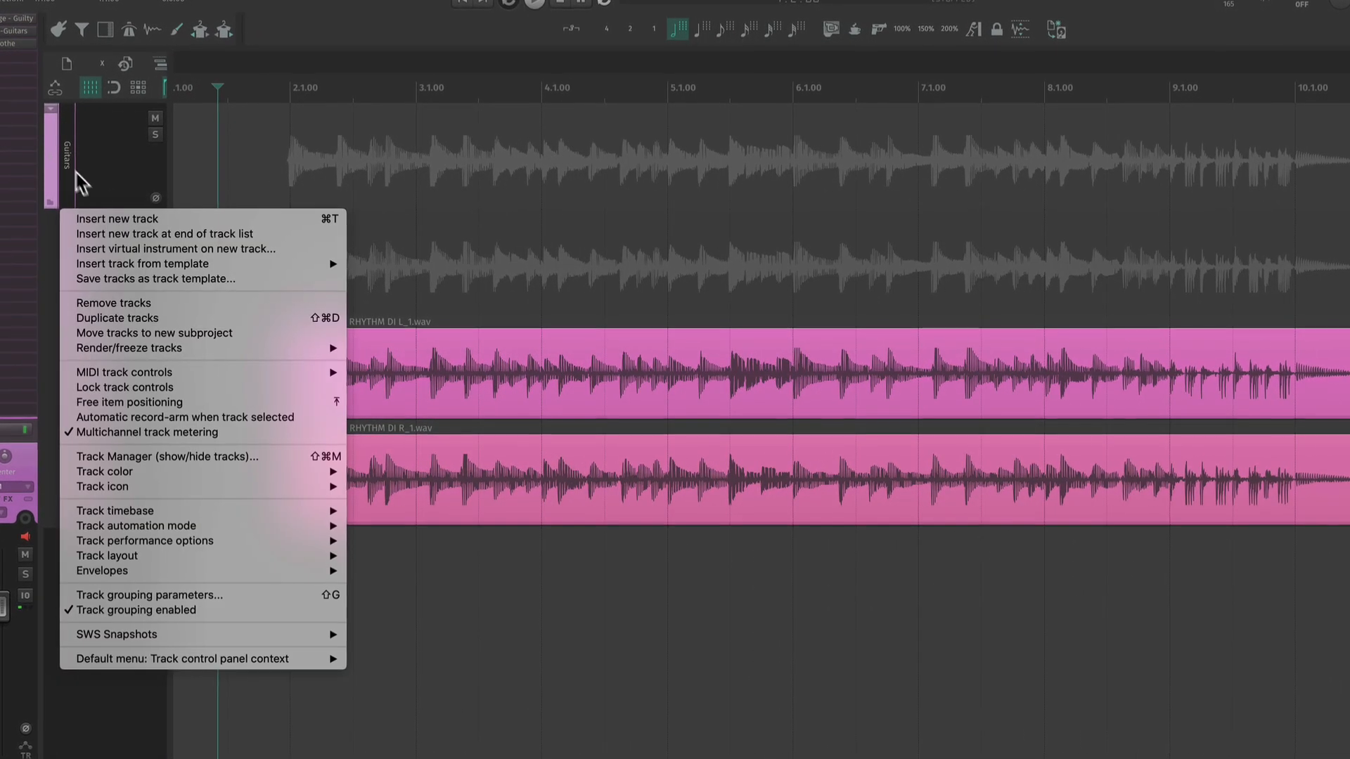
click(98, 315)
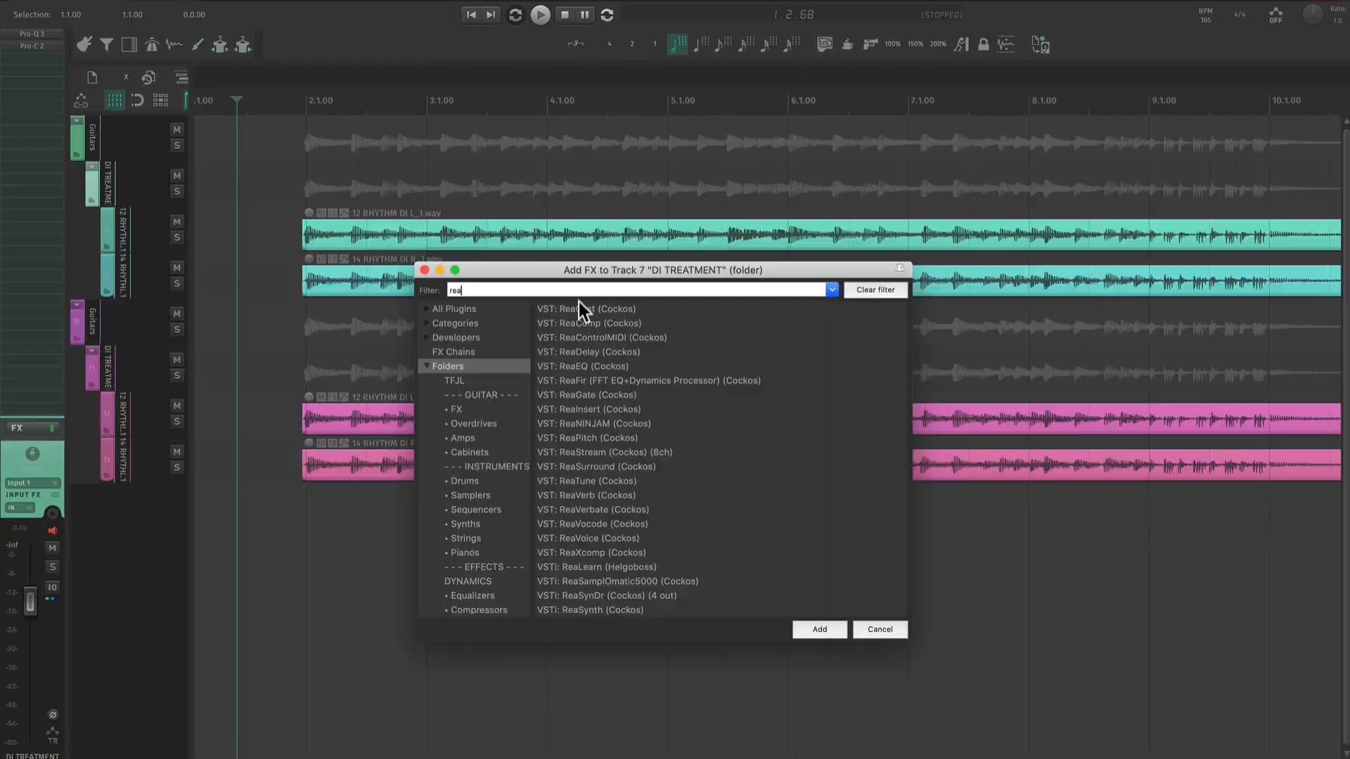
text(pitch)
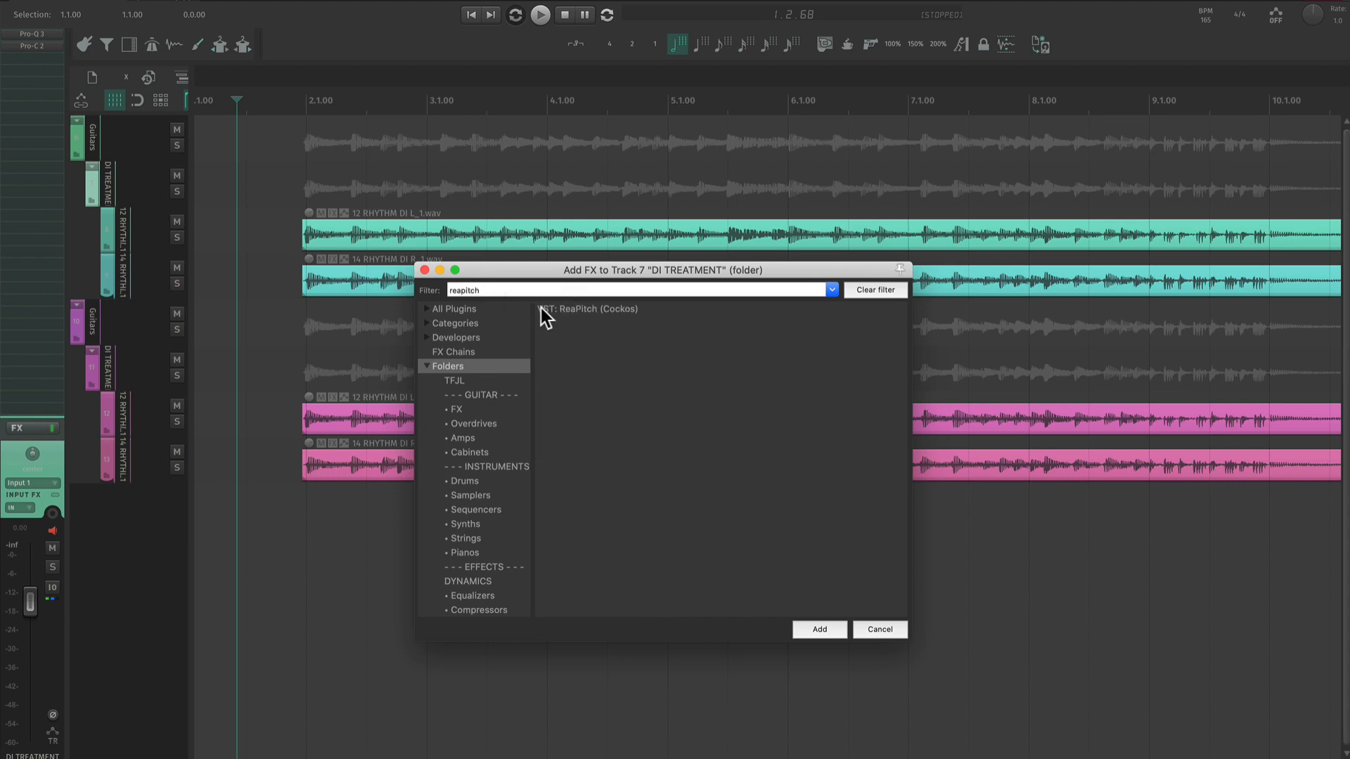
double_click(545, 308)
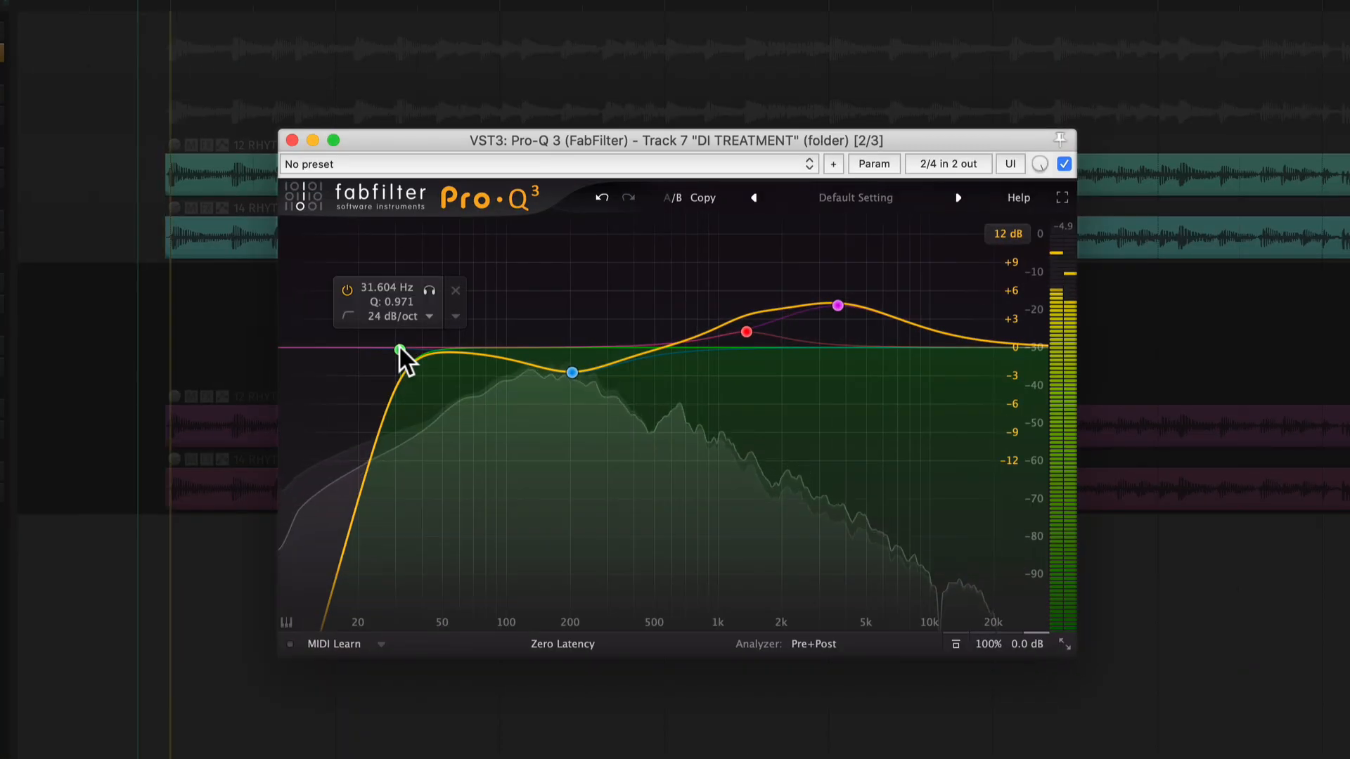
- Set Pro-Q 3's low cut near 50 Hz, exaggerate the other bands up to +7.01 dB at 4362 Hz, and compare them with bypass
drag(399, 348, 437, 350)
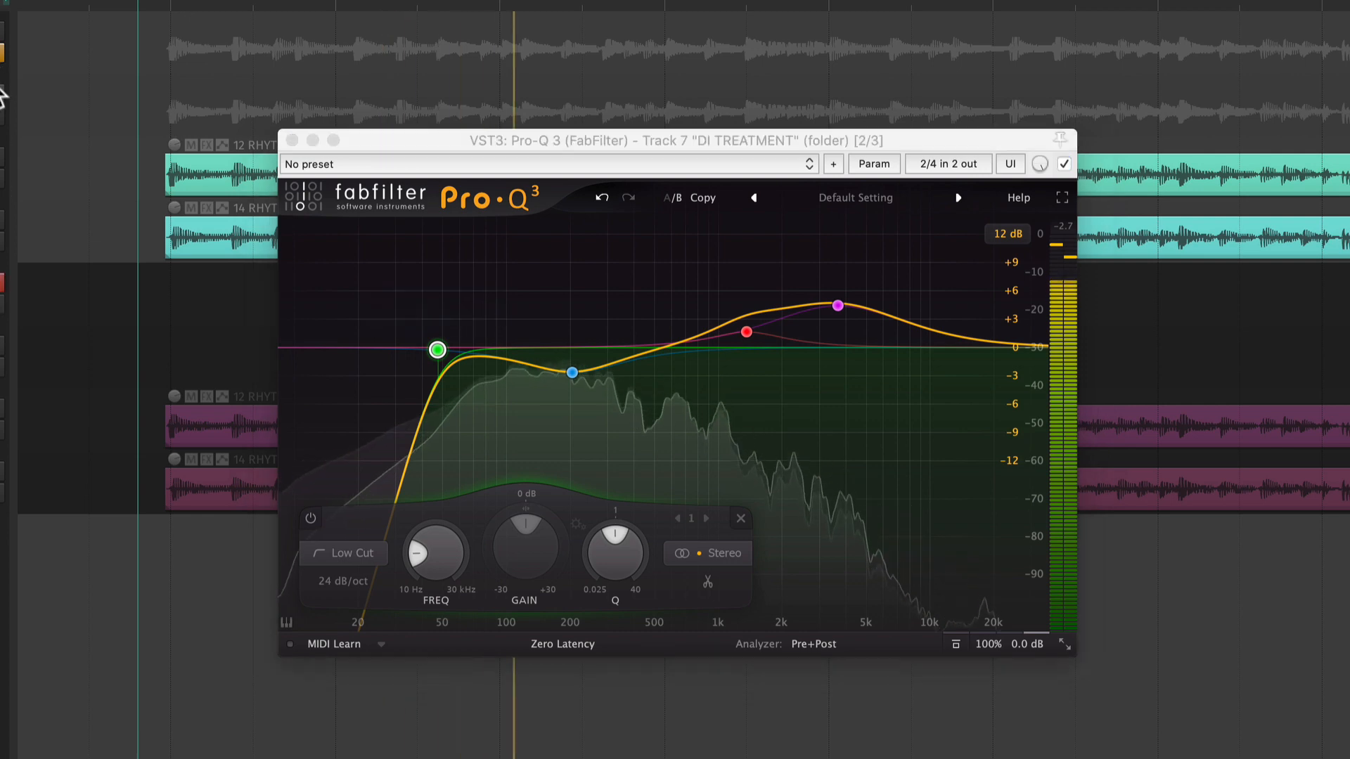
drag(572, 372, 578, 277)
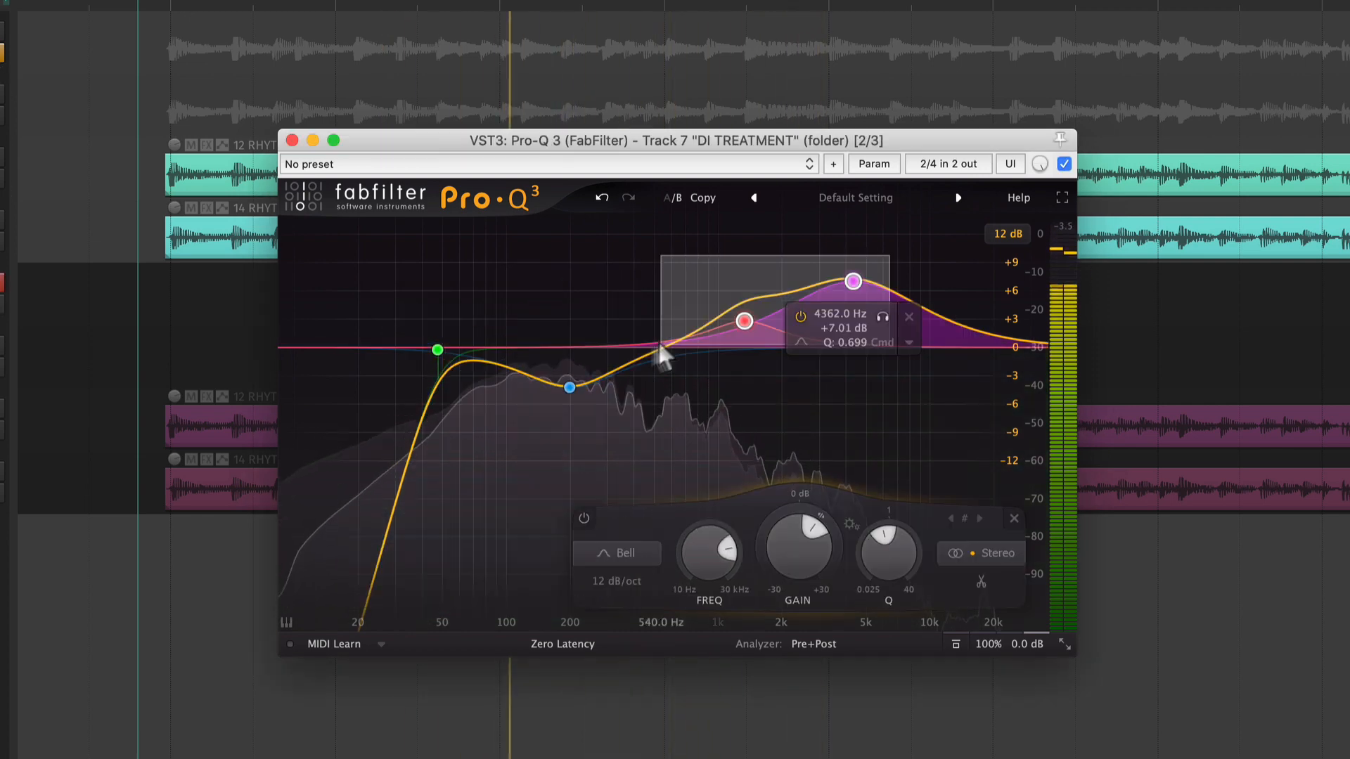
drag(657, 339, 285, 422)
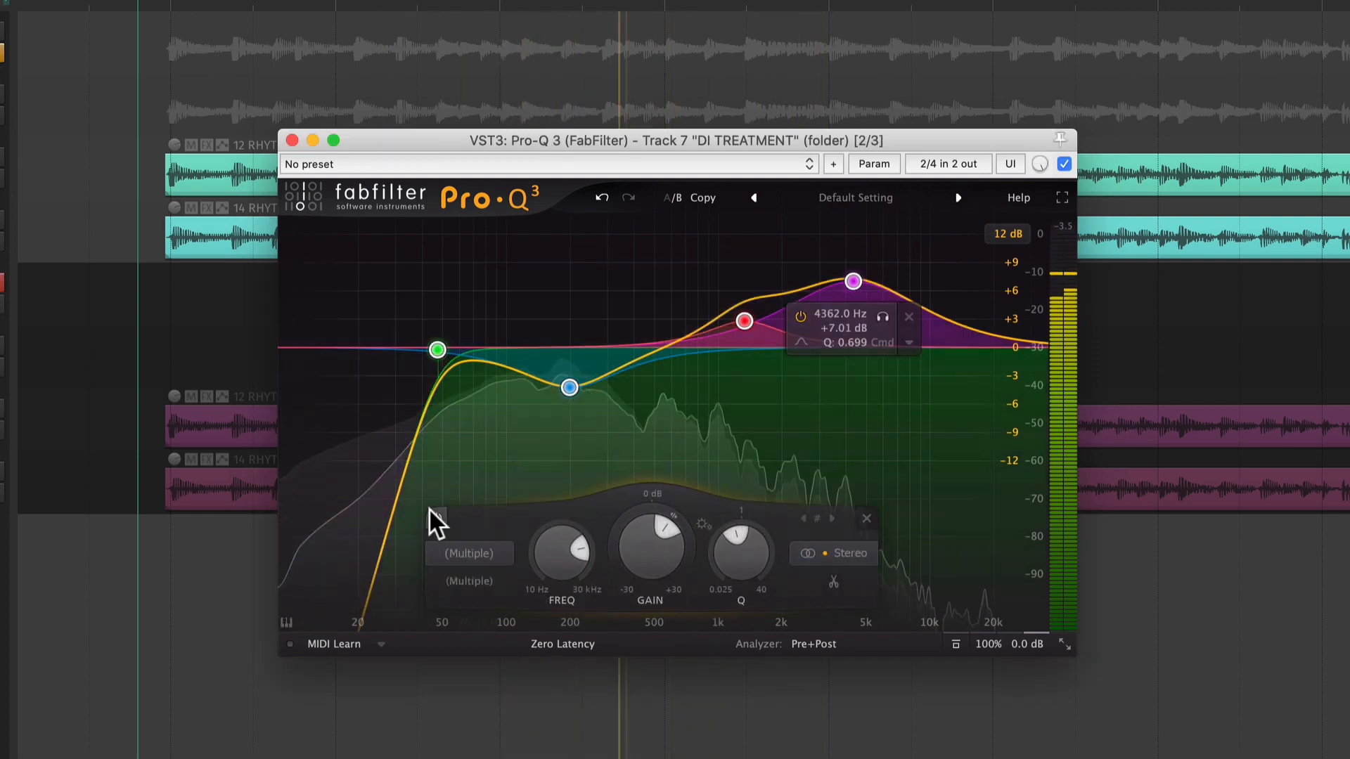
click(432, 513)
click(433, 518)
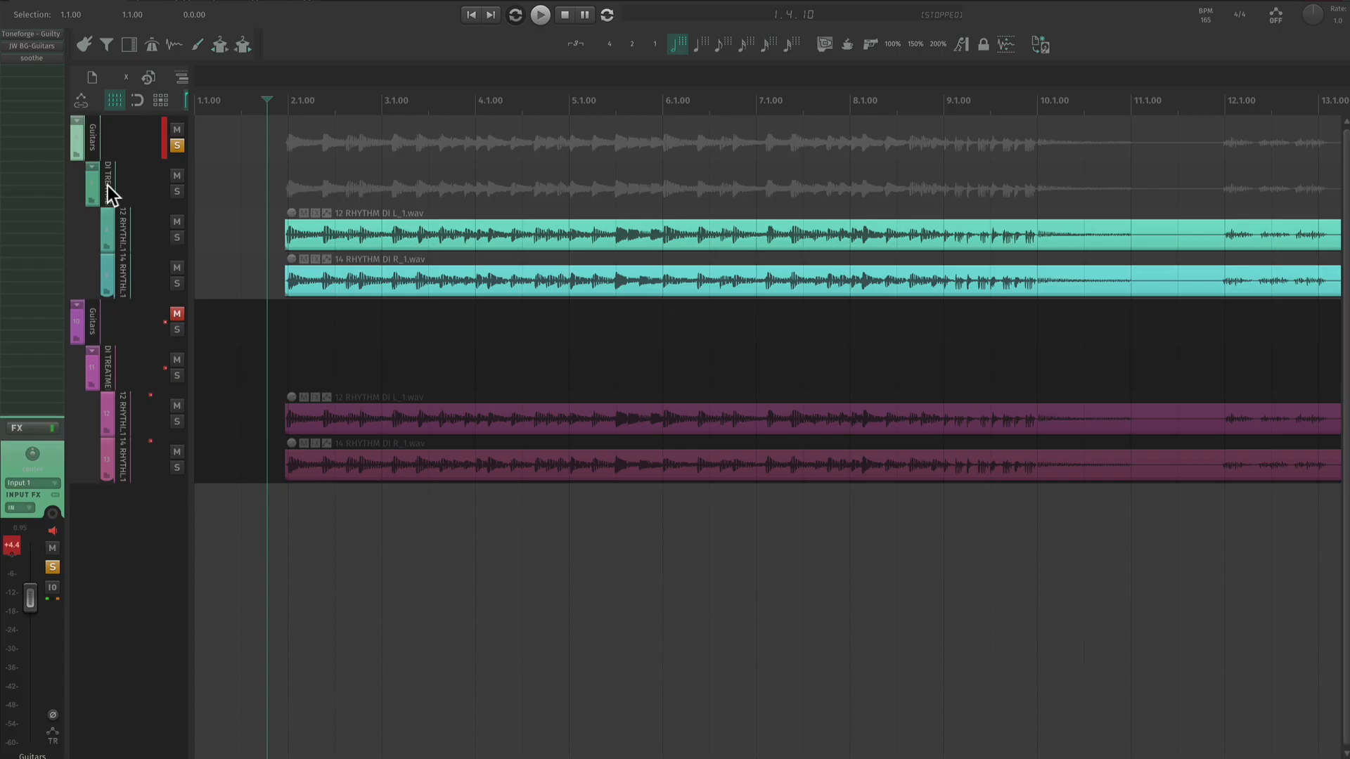
- Open Transify on the green DI TREATMENT track and set its bass attack to about 36 during playback
click(47, 59)
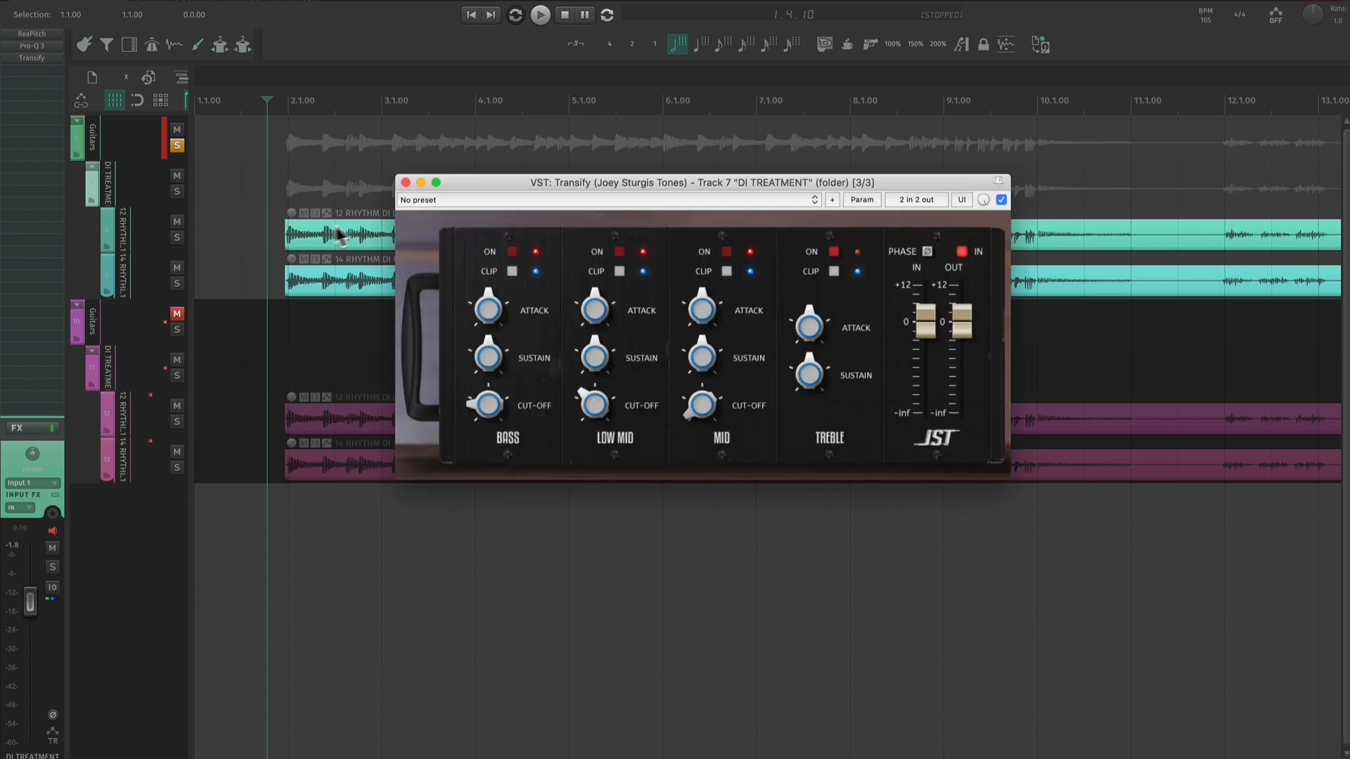
drag(474, 176, 434, 224)
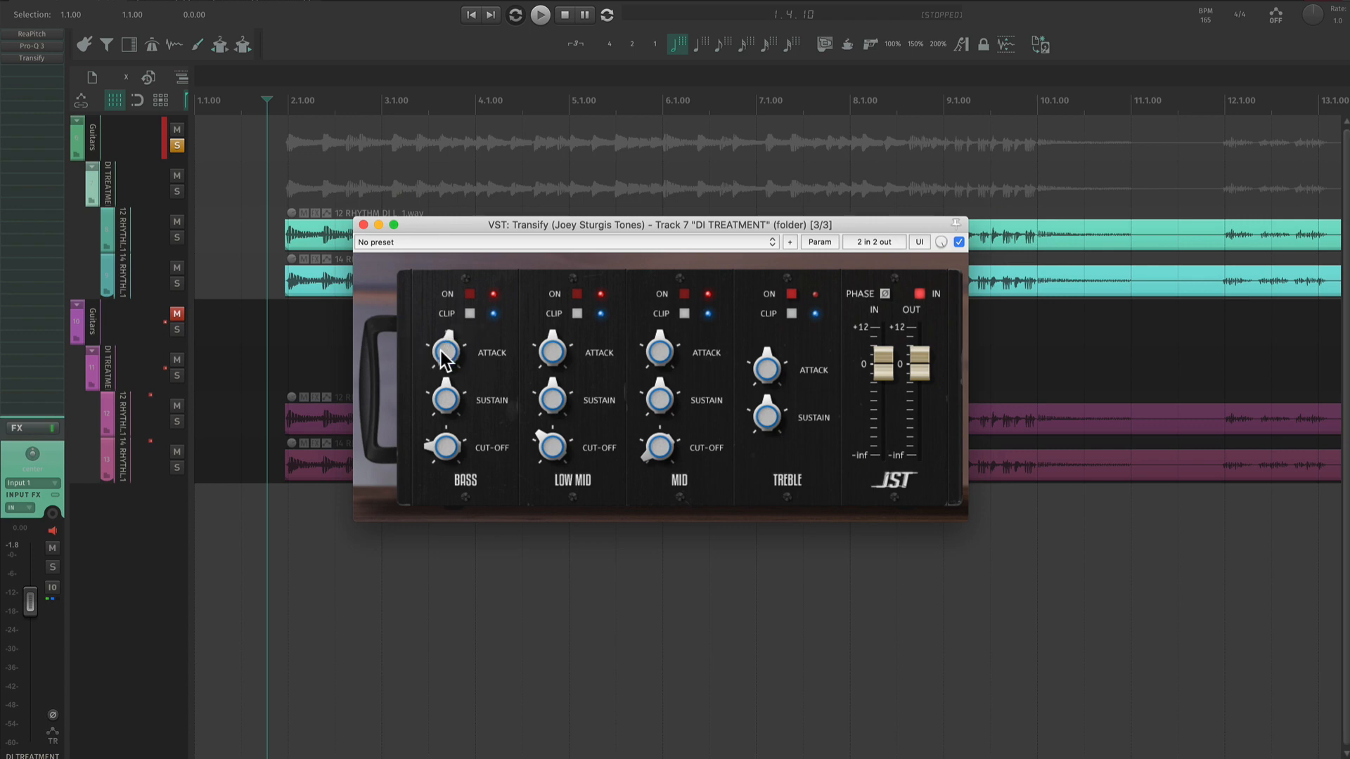
drag(441, 350, 430, 235)
key(space)
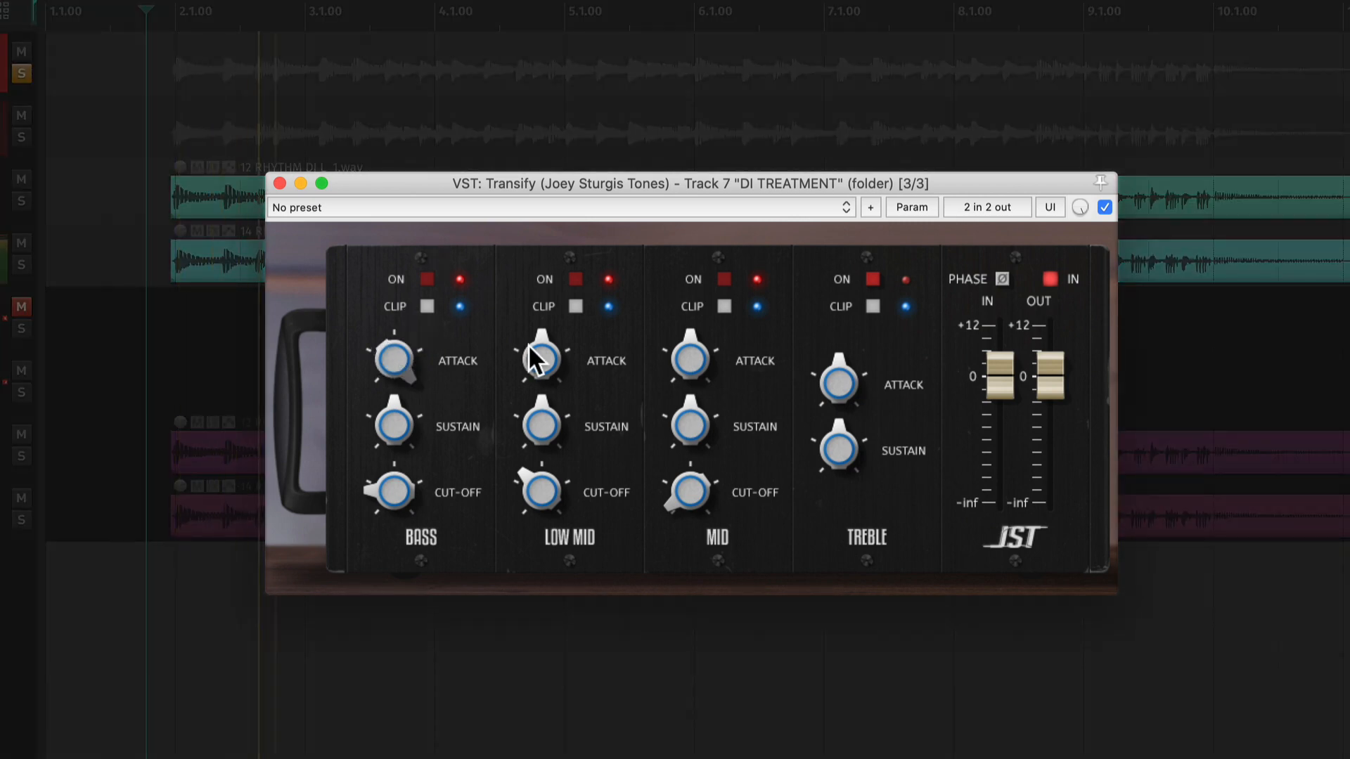
drag(529, 343, 529, 349)
drag(386, 369, 385, 373)
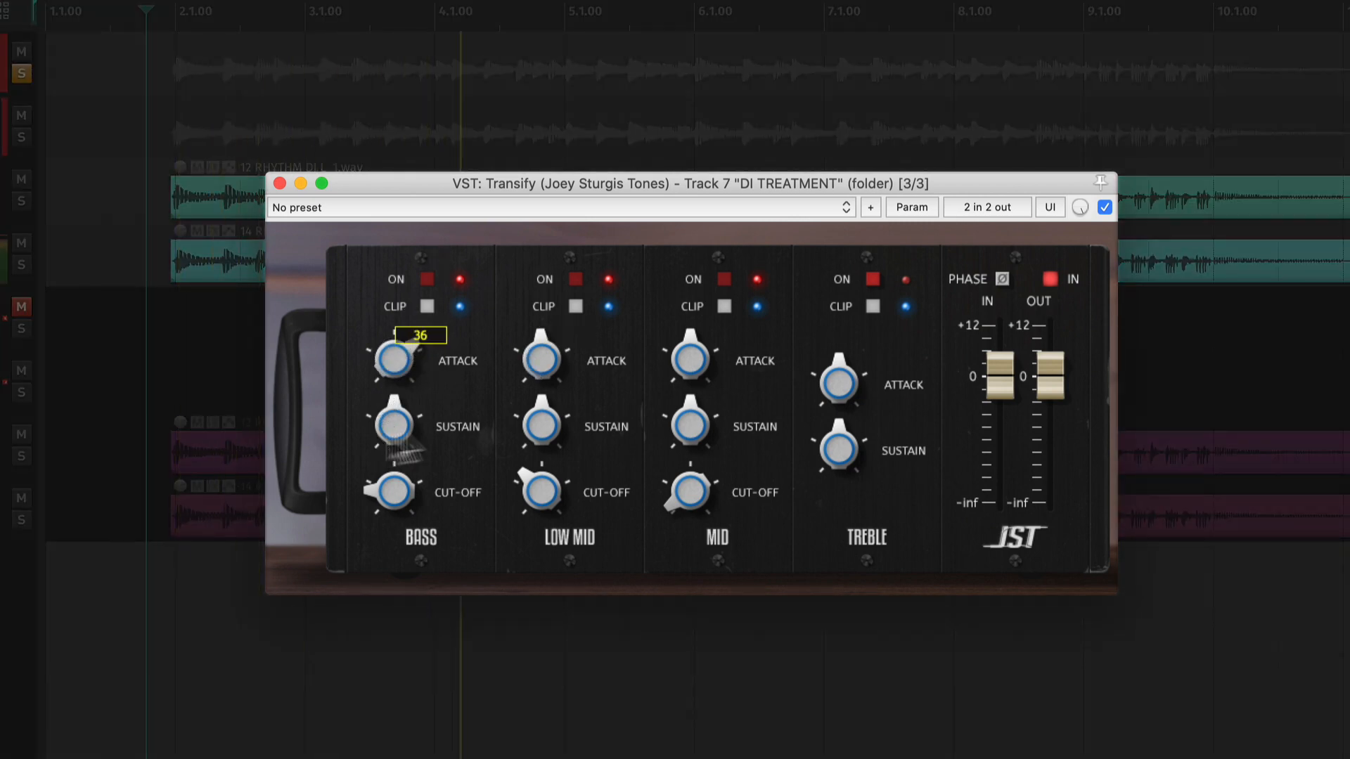
- Enable Transify's treble band and raise the low mid, mid and treble attack during playback, with mid and treble at maximum
drag(397, 433, 404, 434)
drag(691, 357, 693, 293)
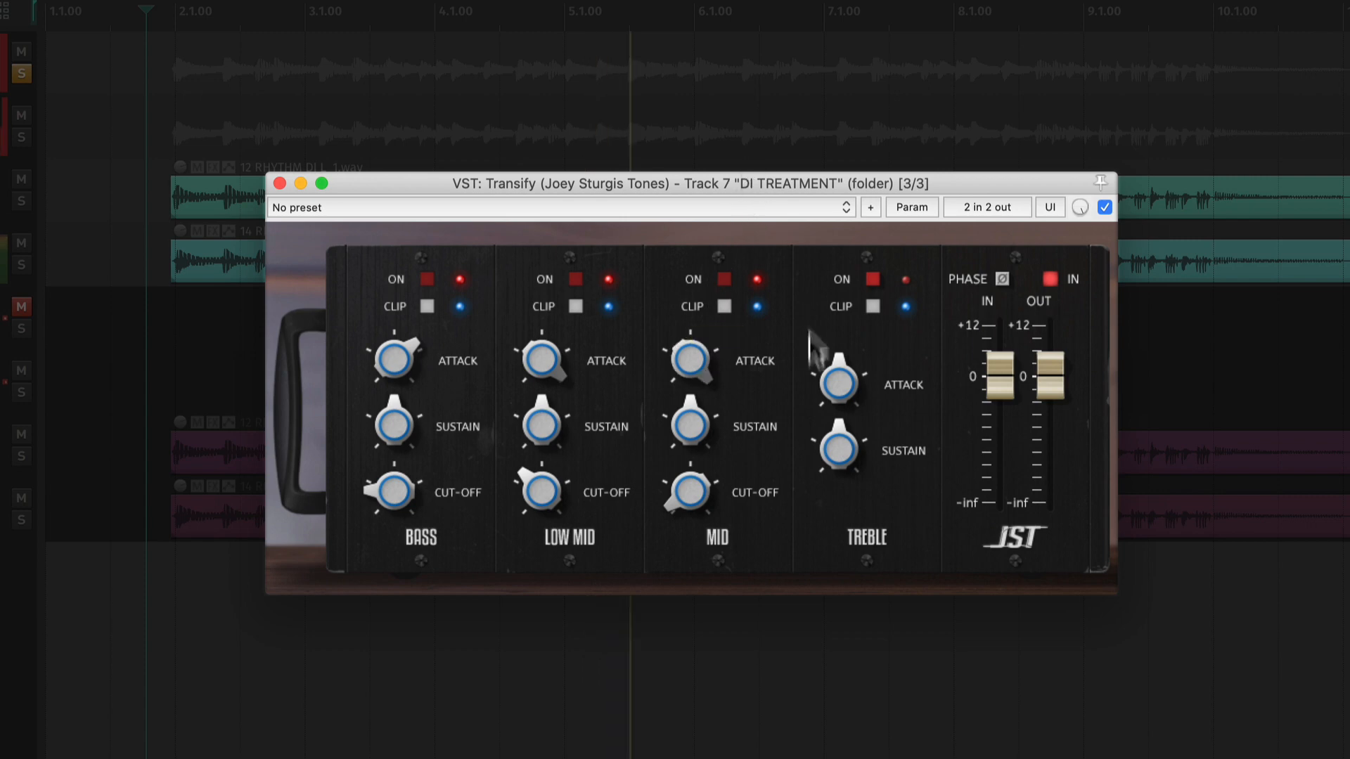
drag(838, 381, 866, 142)
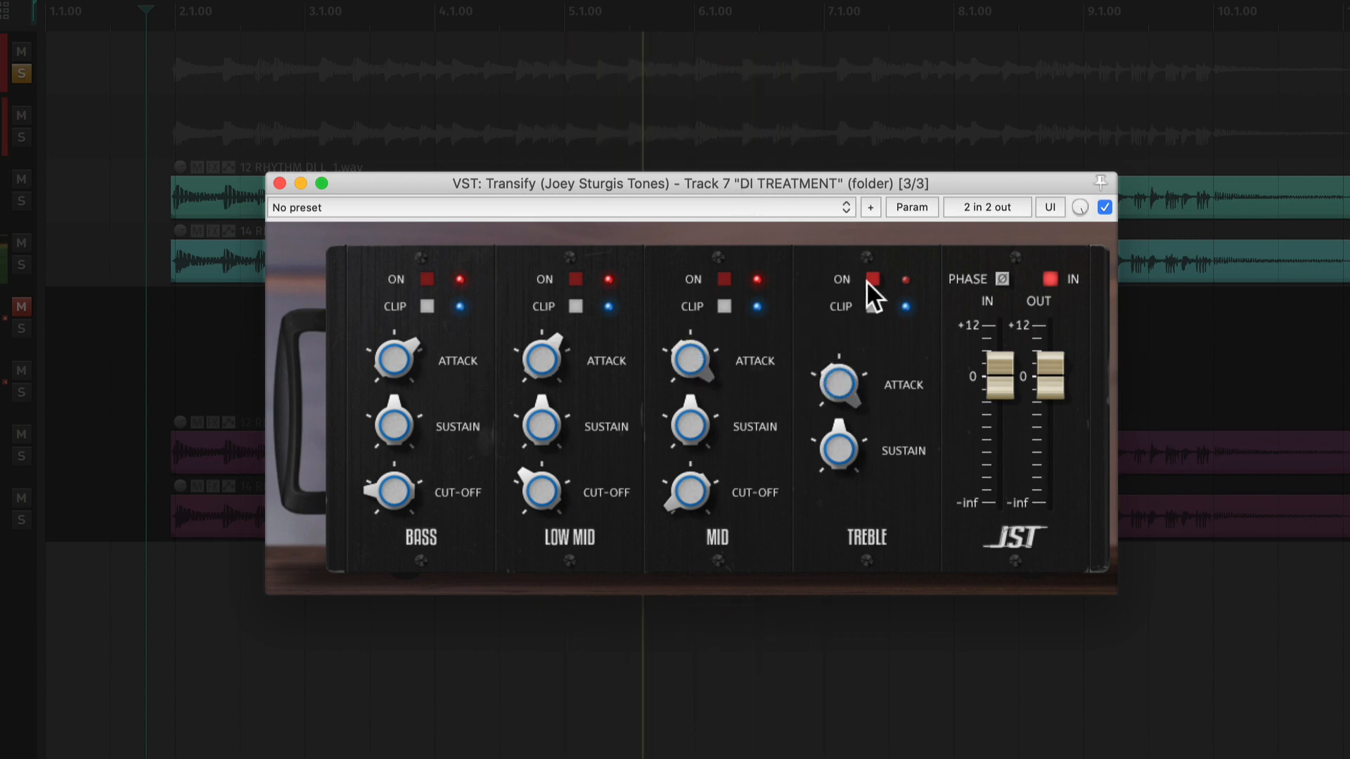
click(868, 281)
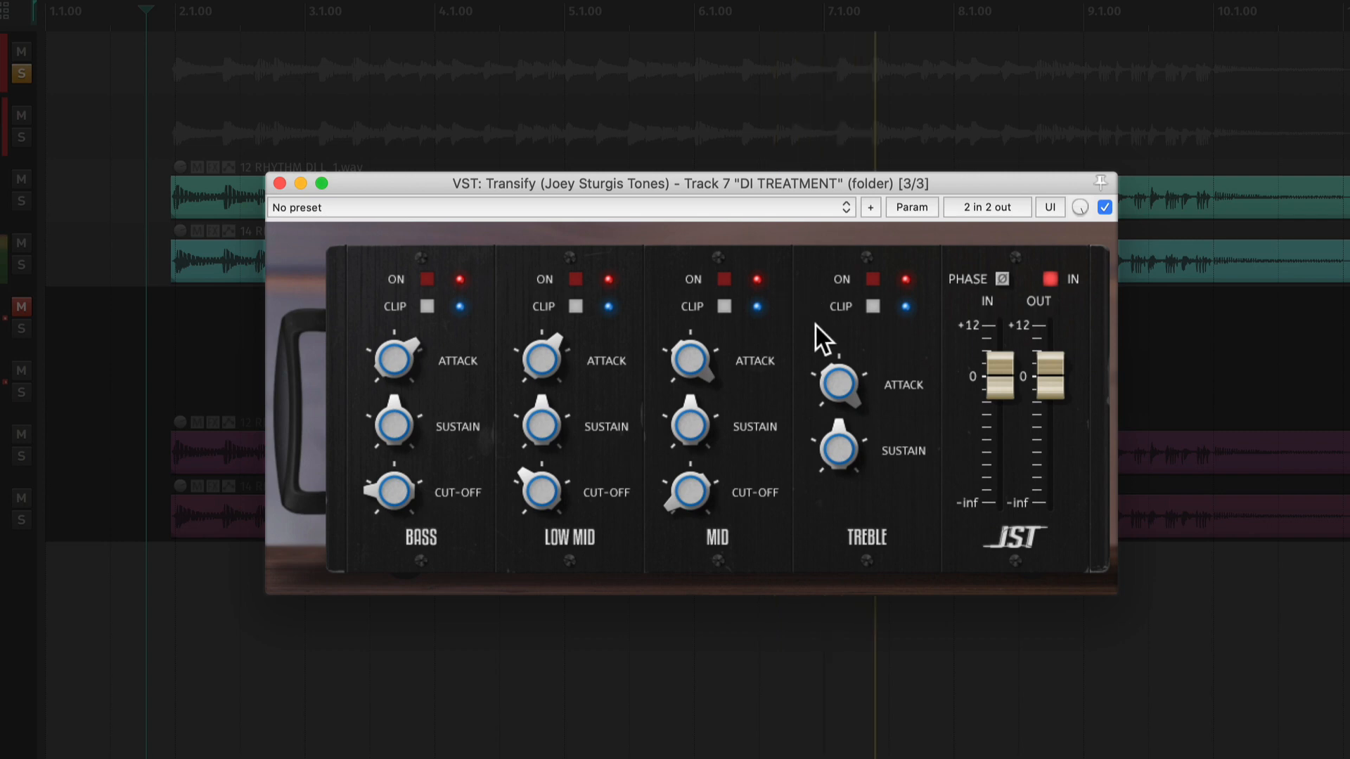
key(space)
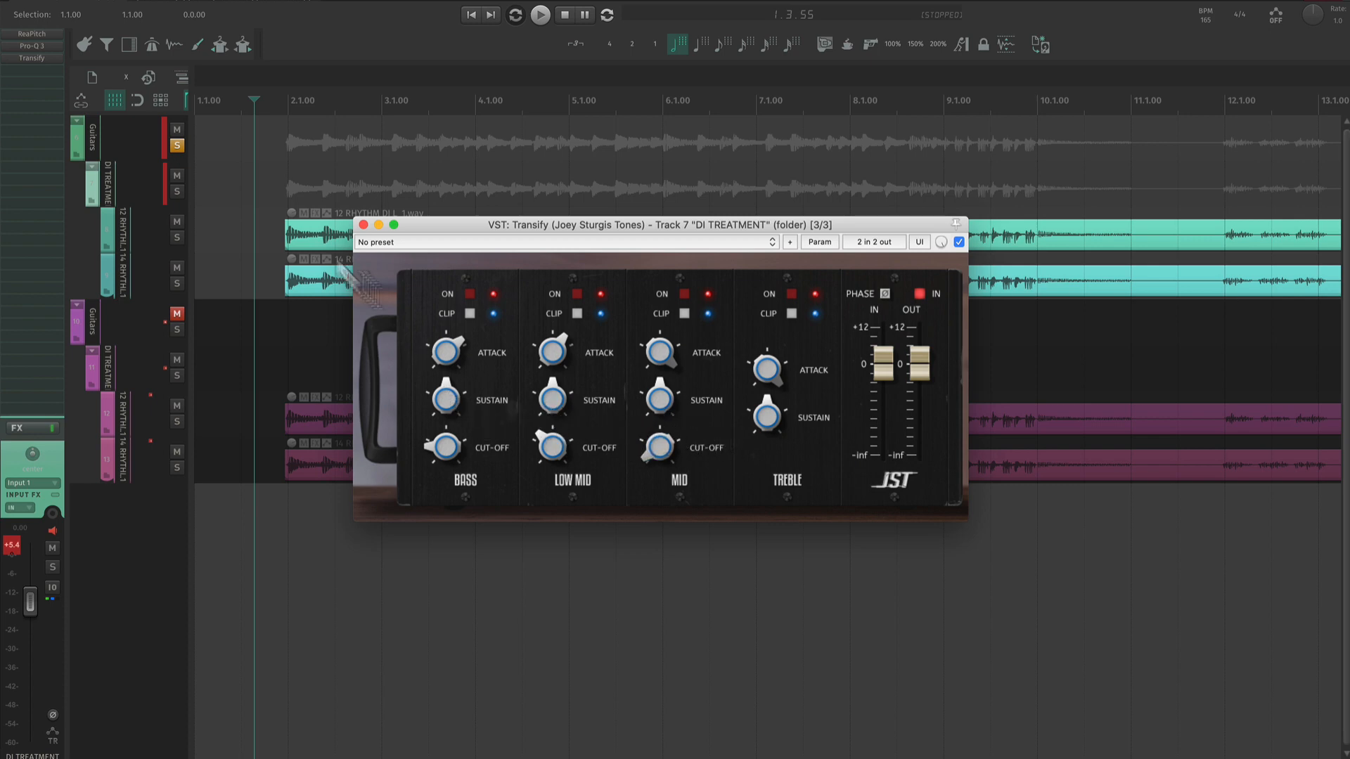
- Raise Transify's bass, low mid and mid sustain, keep treble sustain neutral, and increase the output level to about +6 dB
click(266, 220)
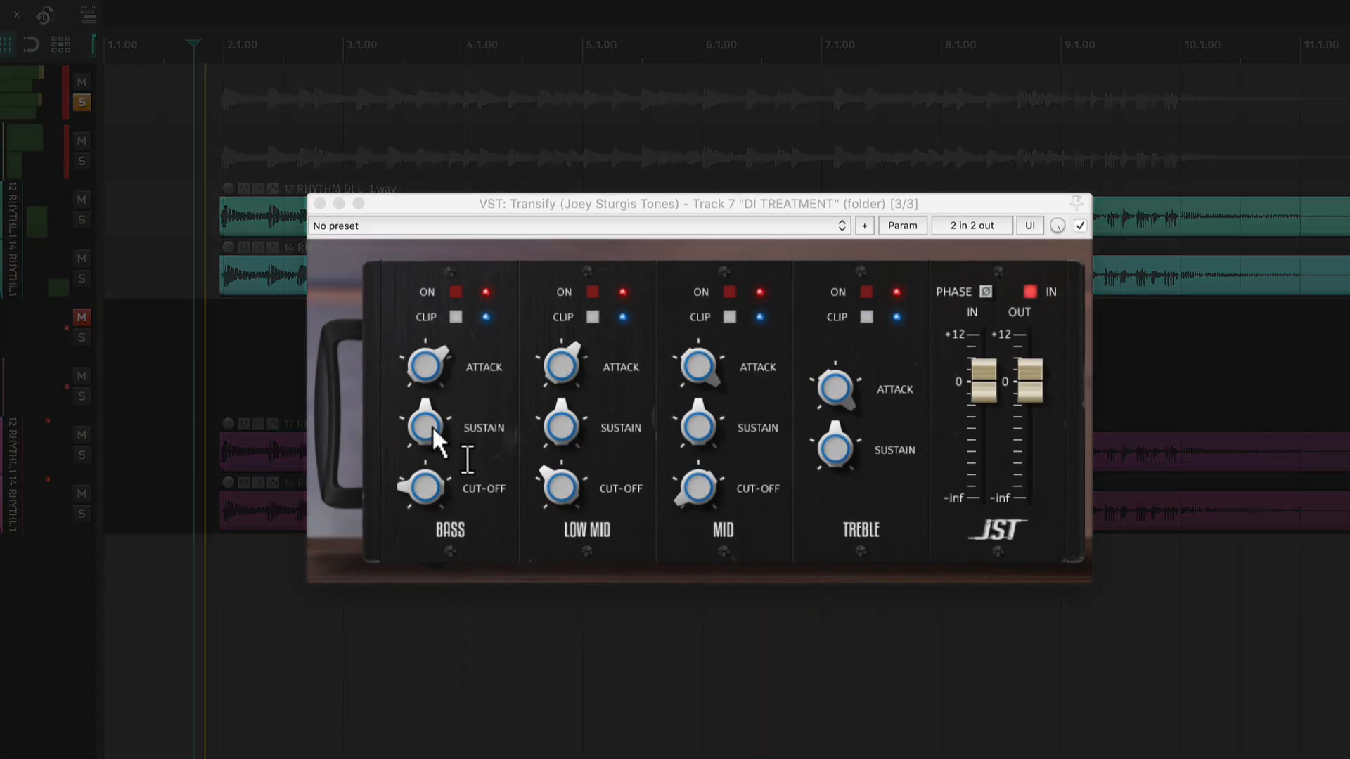
mouse_move(451, 397)
mouse_down()
mouse_move(455, 379)
mouse_move(439, 374)
mouse_up()
drag(563, 437, 562, 404)
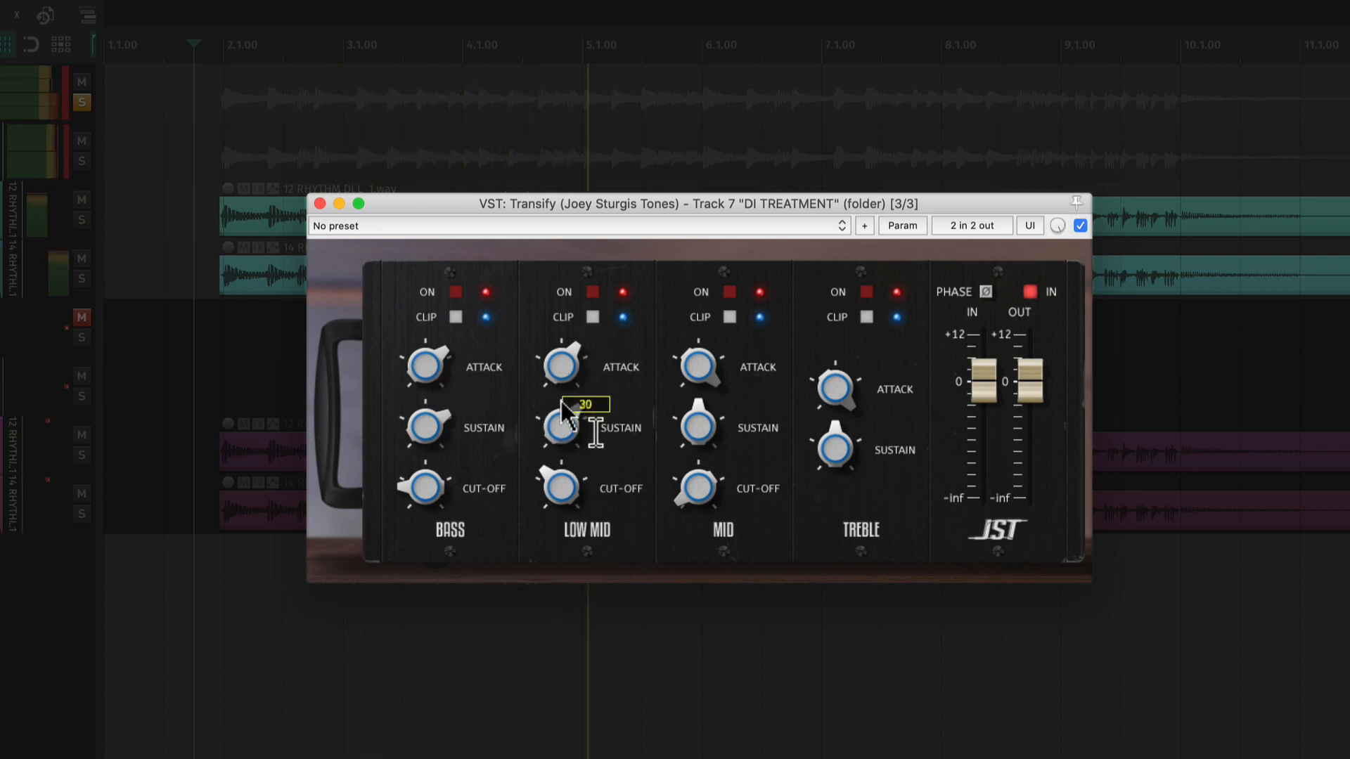
drag(682, 419, 688, 385)
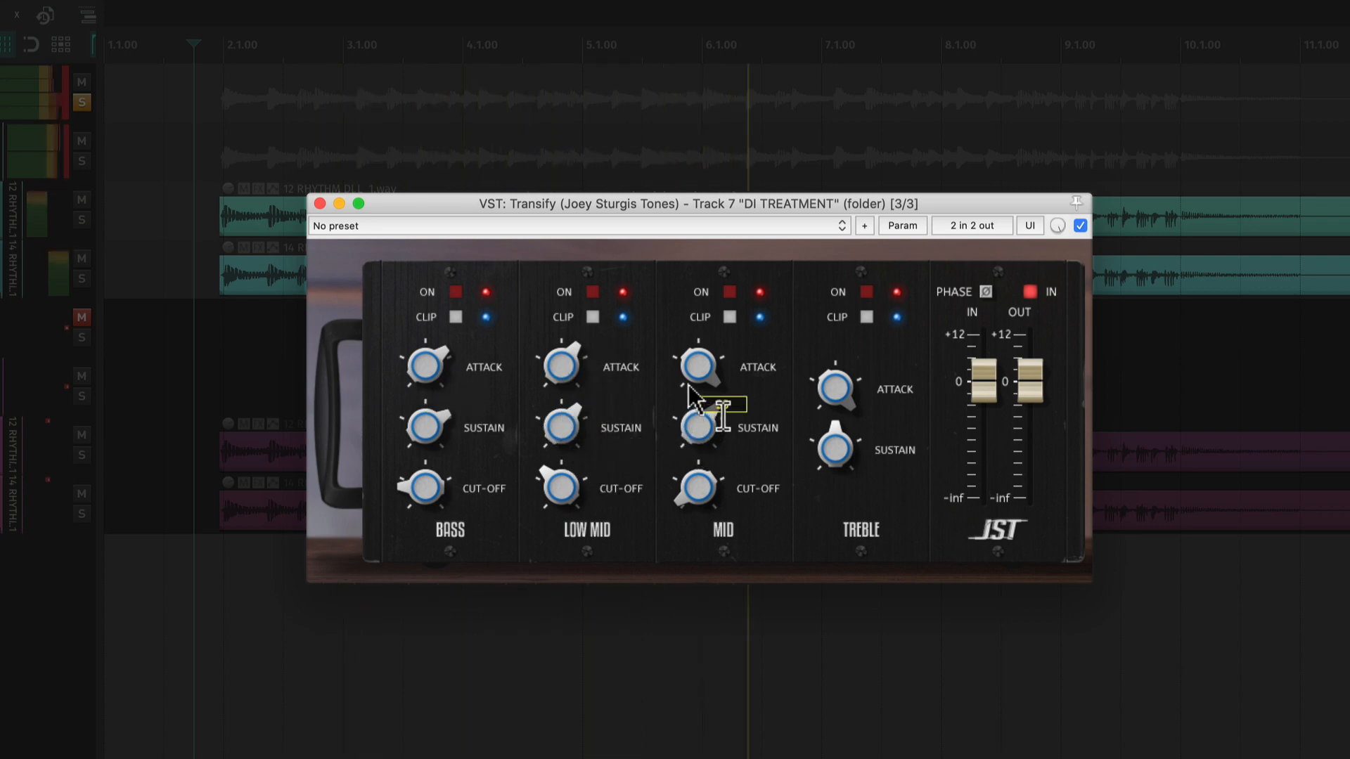
drag(835, 449, 840, 397)
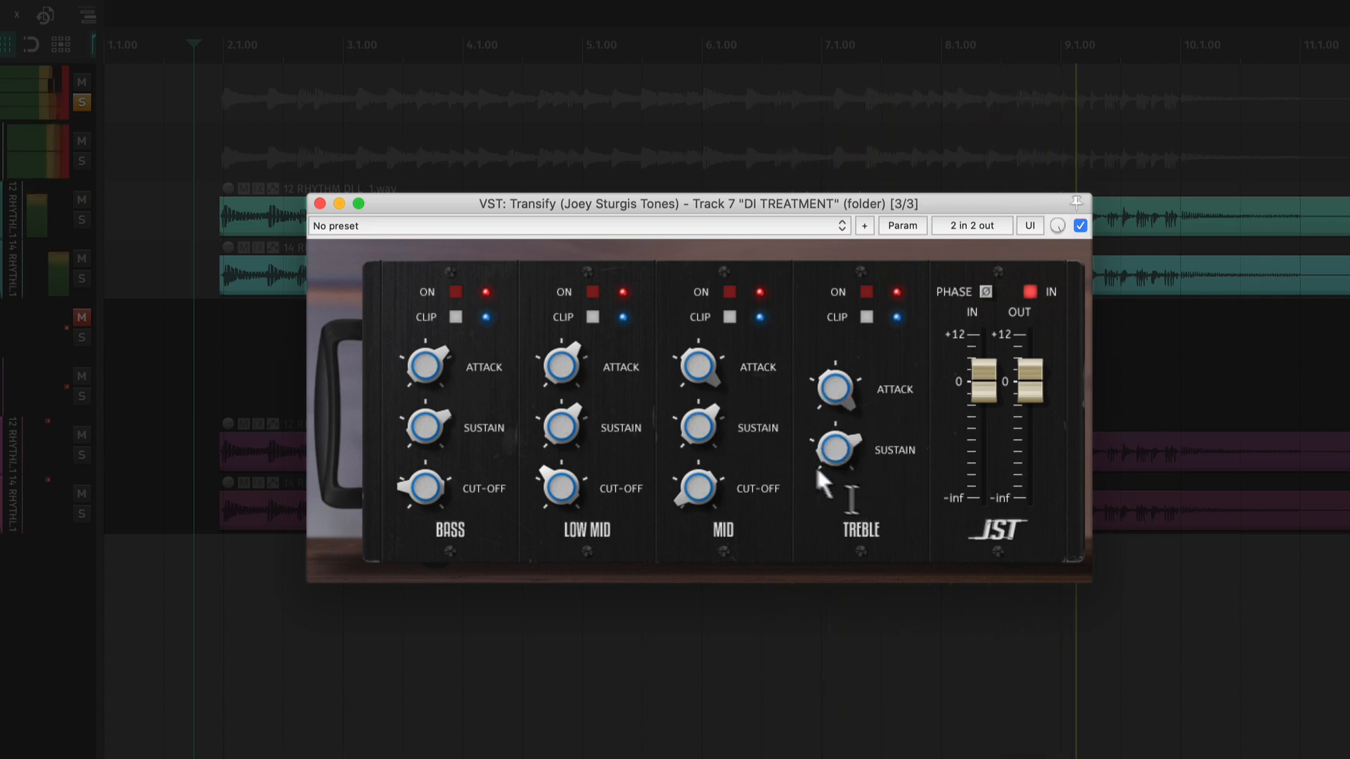
drag(815, 465, 806, 518)
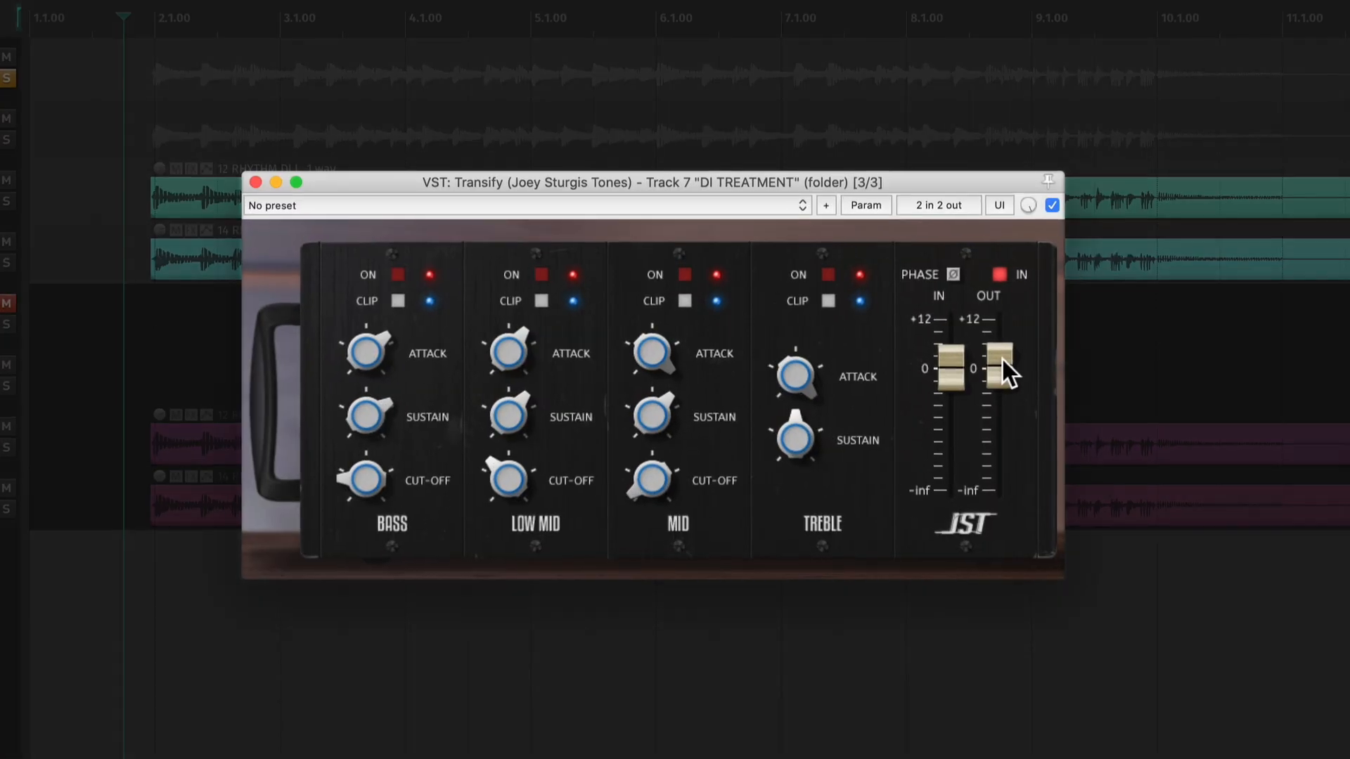
drag(921, 356, 922, 341)
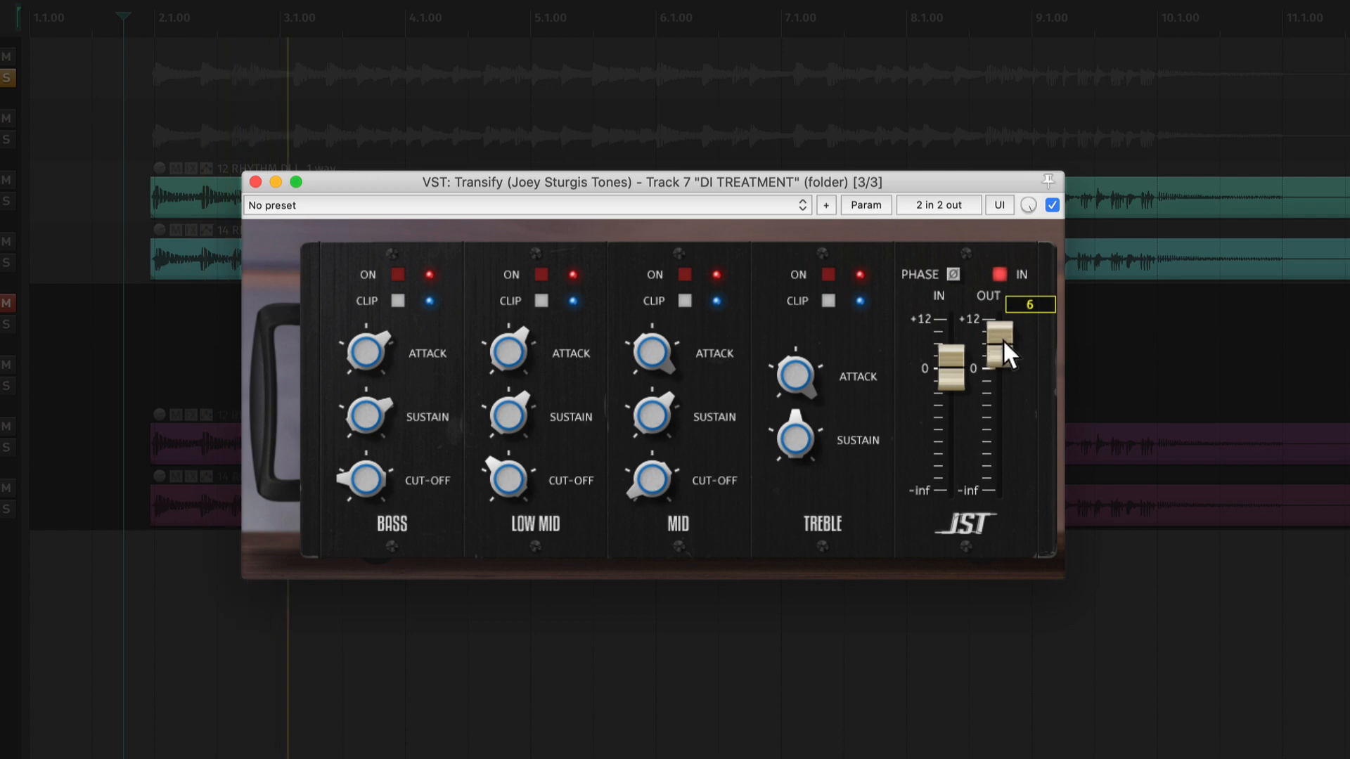
drag(1002, 336, 1007, 331)
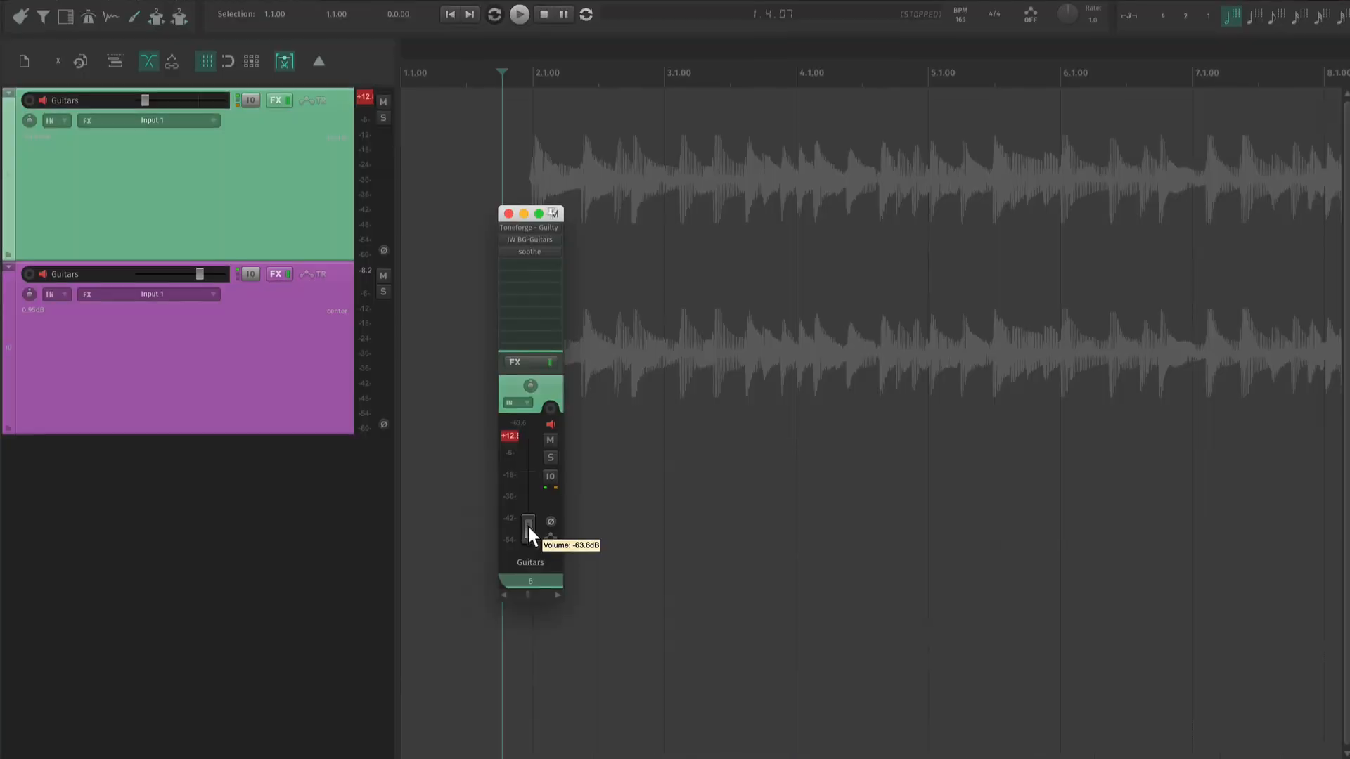
- Reset the green Guitars track's peak meter and bring its volume up from near silence to about -8.75 dB
click(512, 437)
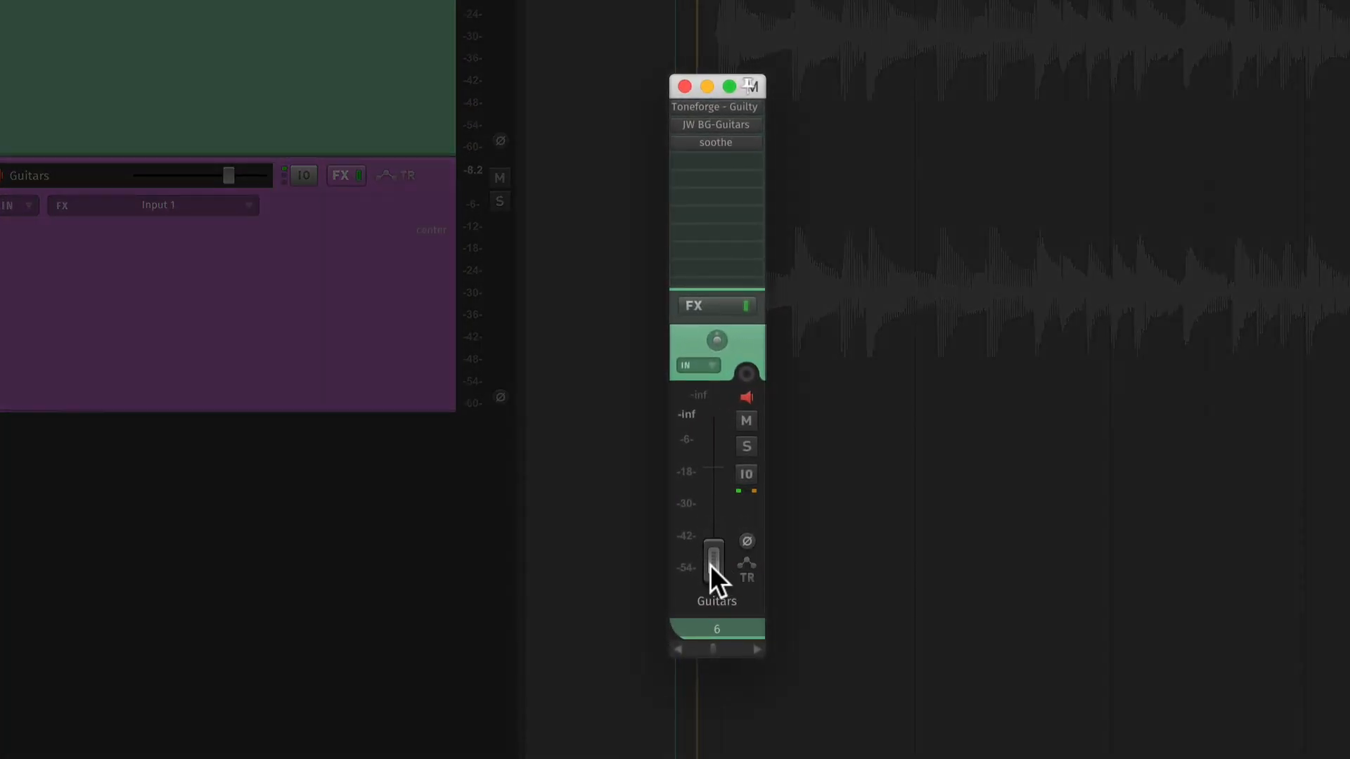
drag(710, 564, 679, 492)
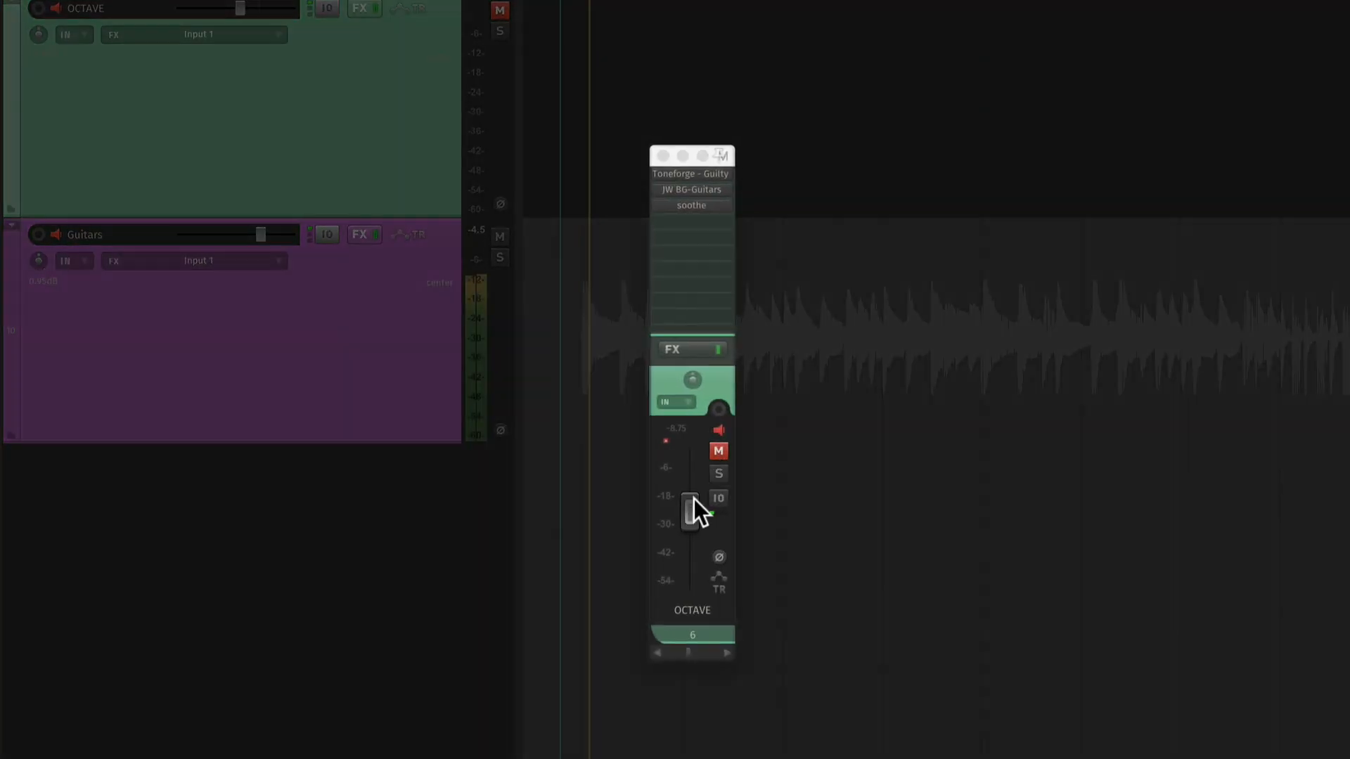
- Toggle the OCTAVE track's mute during playback to compare the guitars with and without it, leaving it unmuted
key(space)
key(space)
click(719, 450)
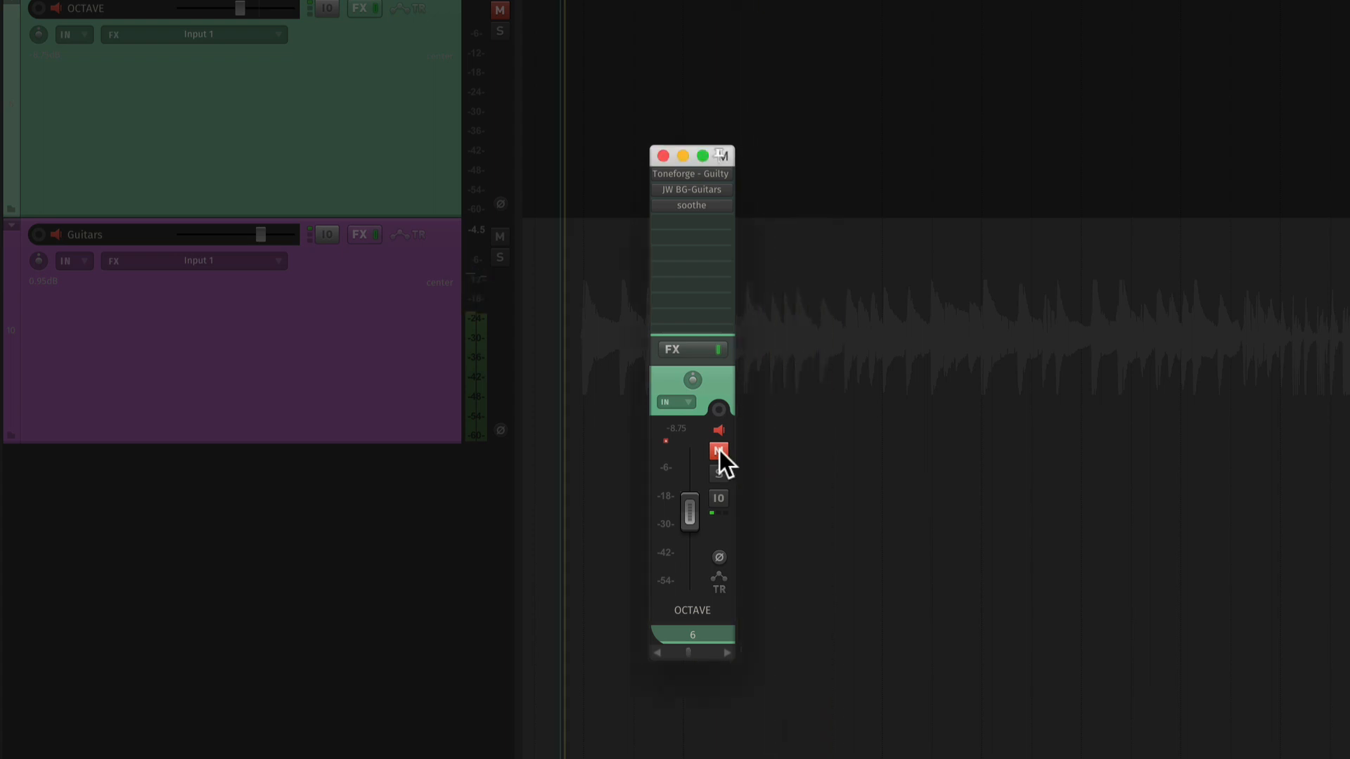
click(719, 450)
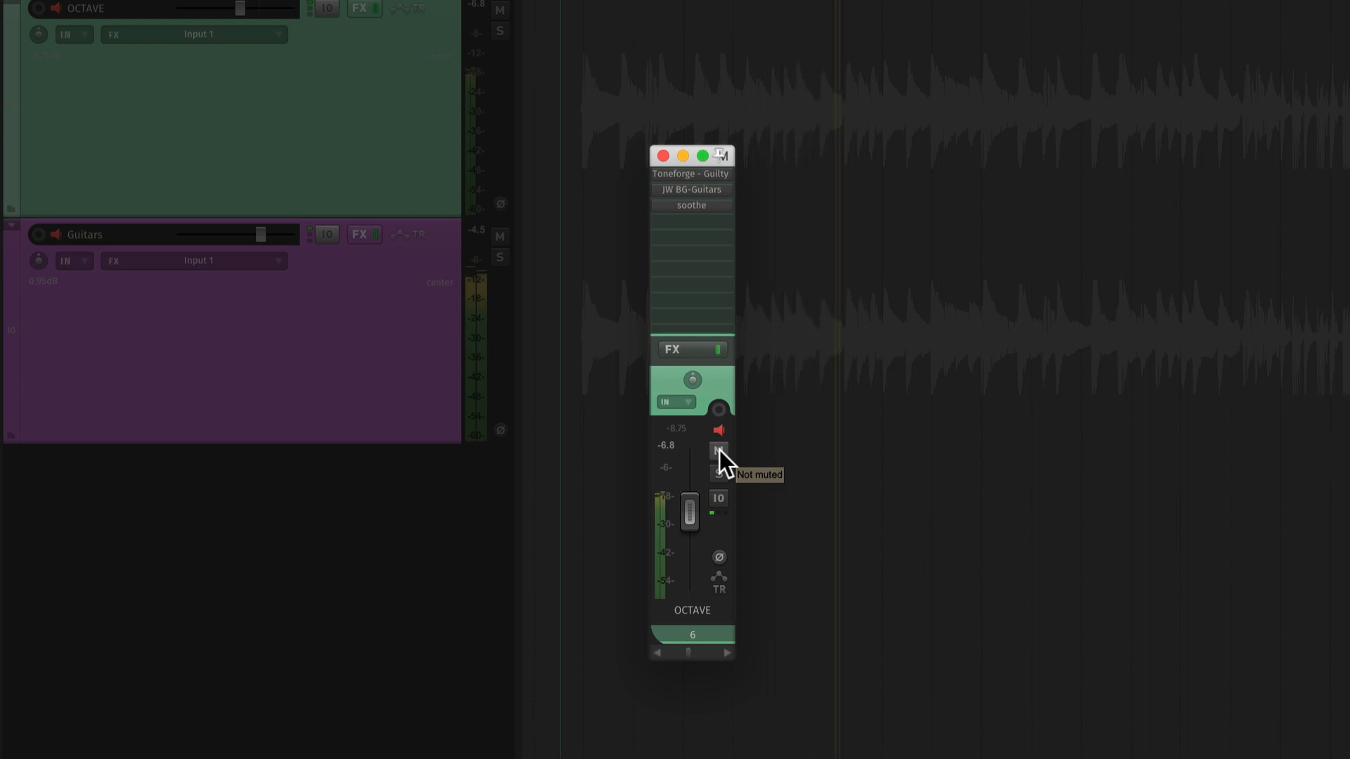
click(719, 449)
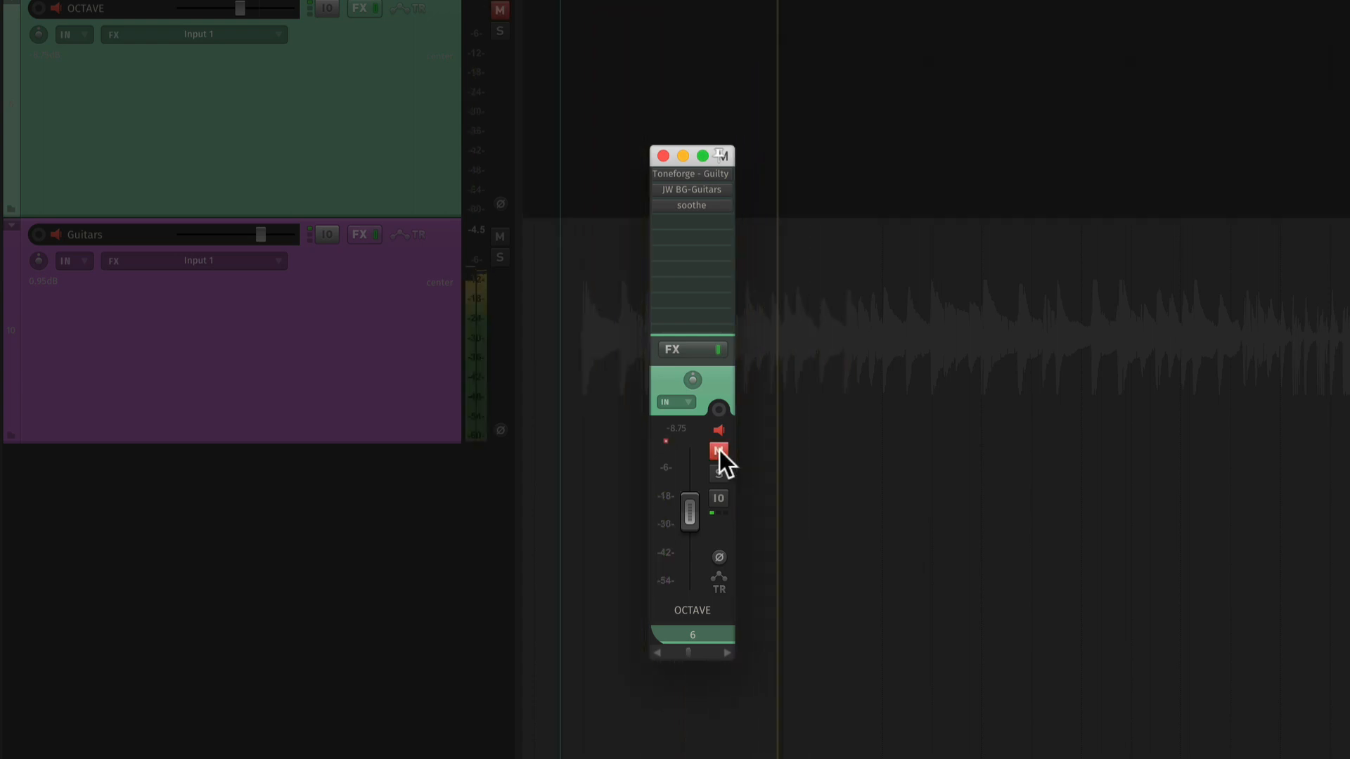
click(719, 450)
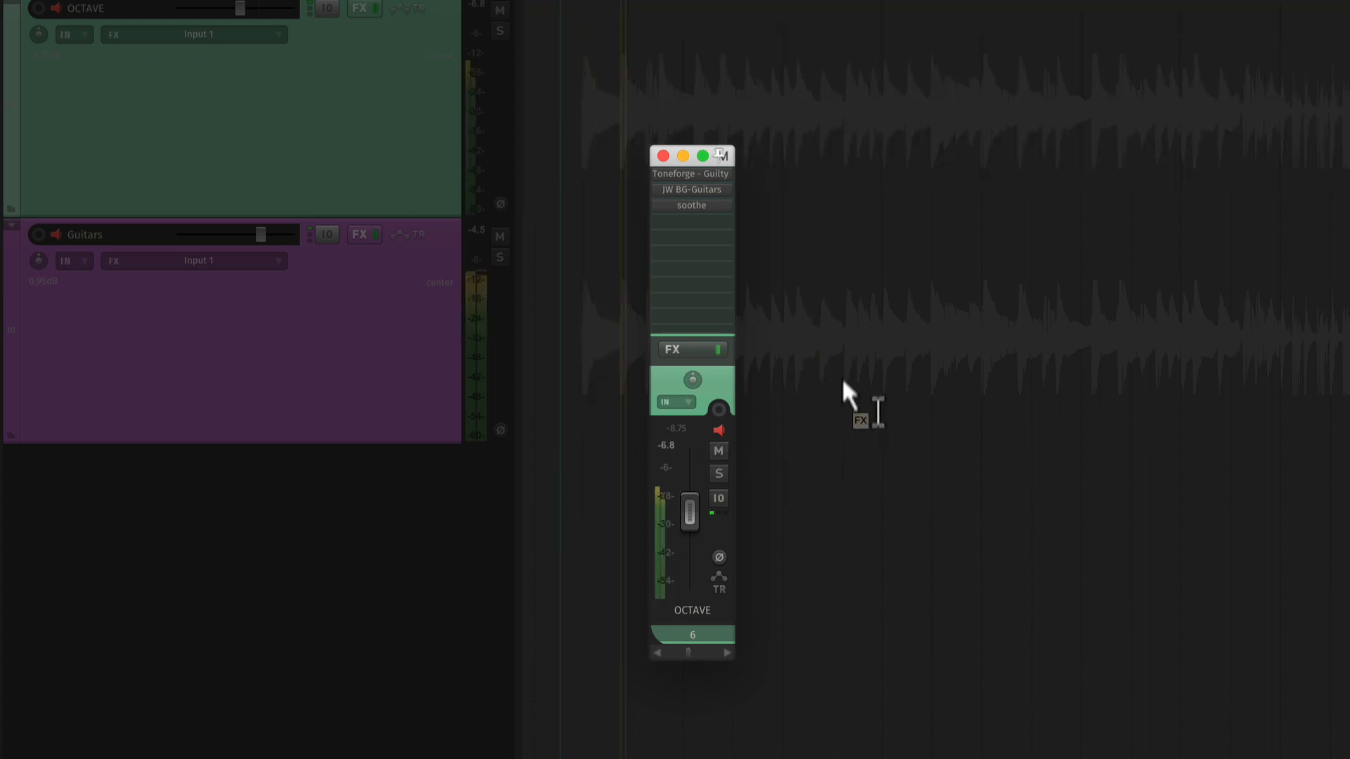